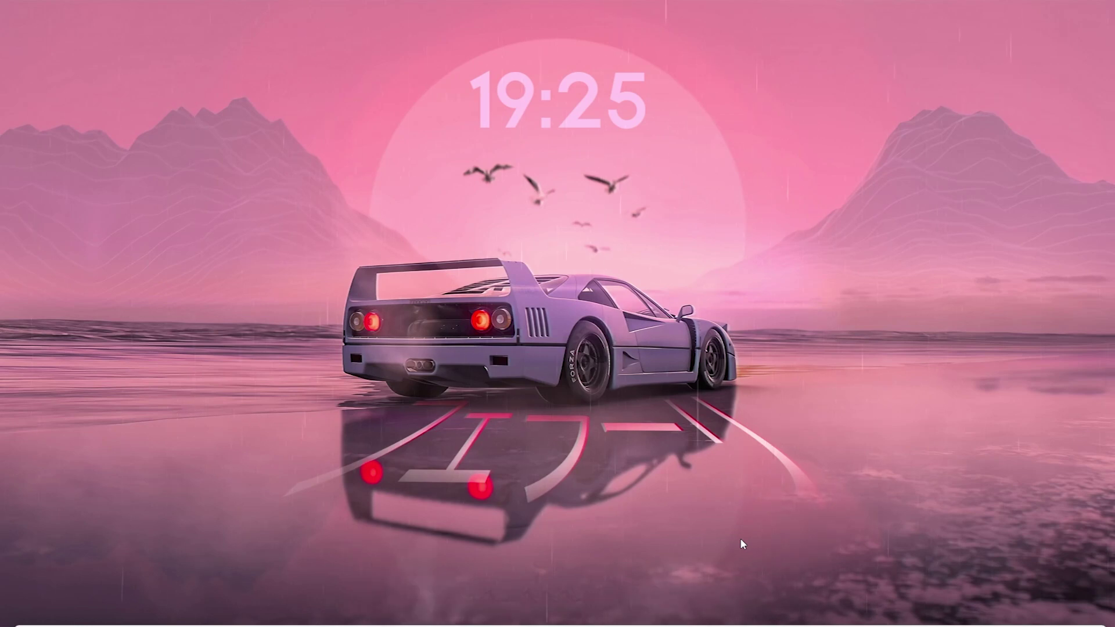
# Step: Bring up Chrome on the Hubstaff sign-up page and go back to the home page
pyautogui.click(734, 609)
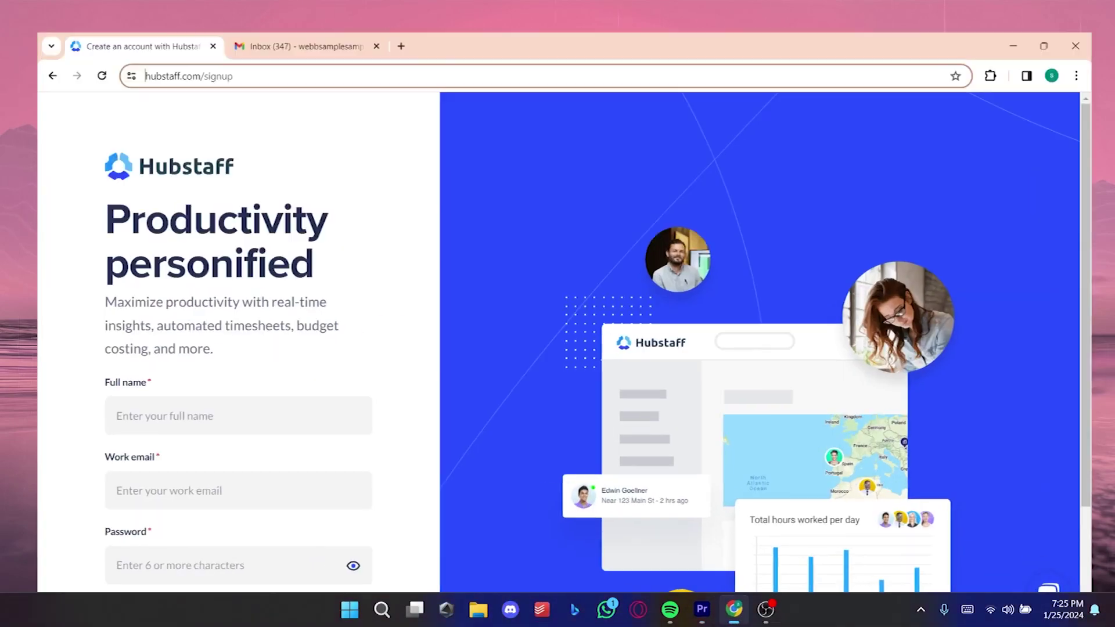
pyautogui.doubleClick(196, 46)
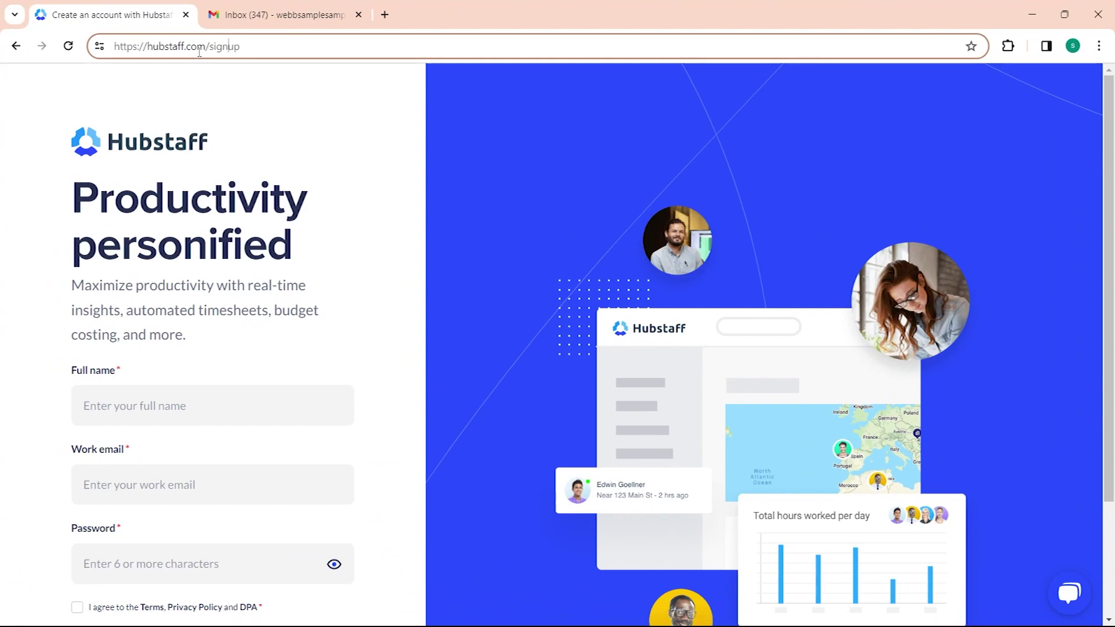
pyautogui.click(16, 47)
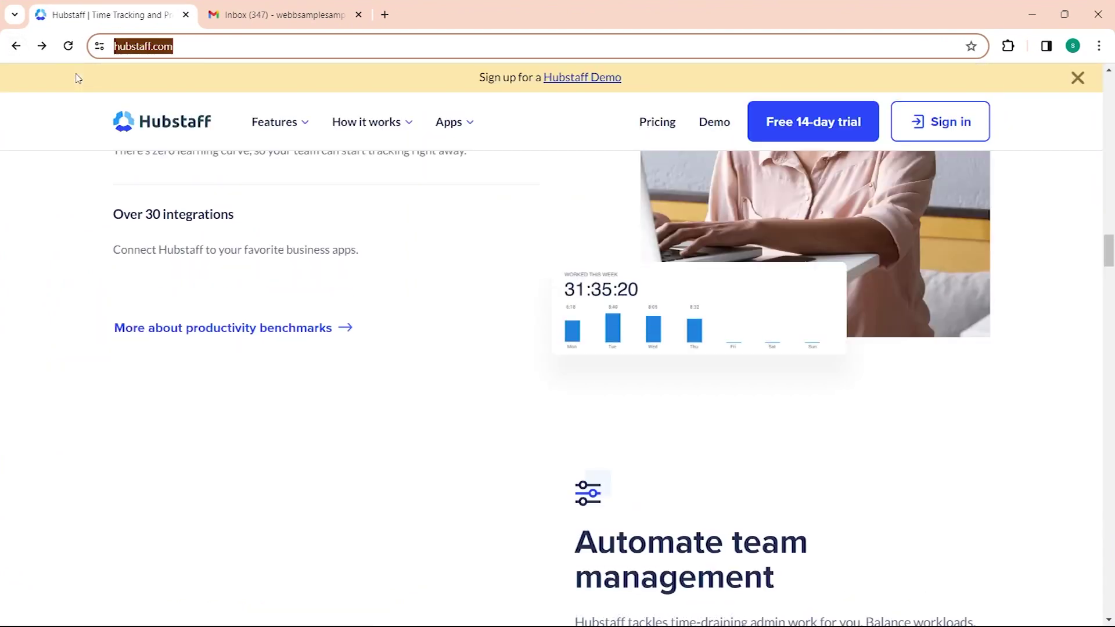
# Step: Scroll through the Hubstaff home page and start the free 14-day trial
pyautogui.moveTo(1109, 256); pyautogui.dragTo(1106, 315)
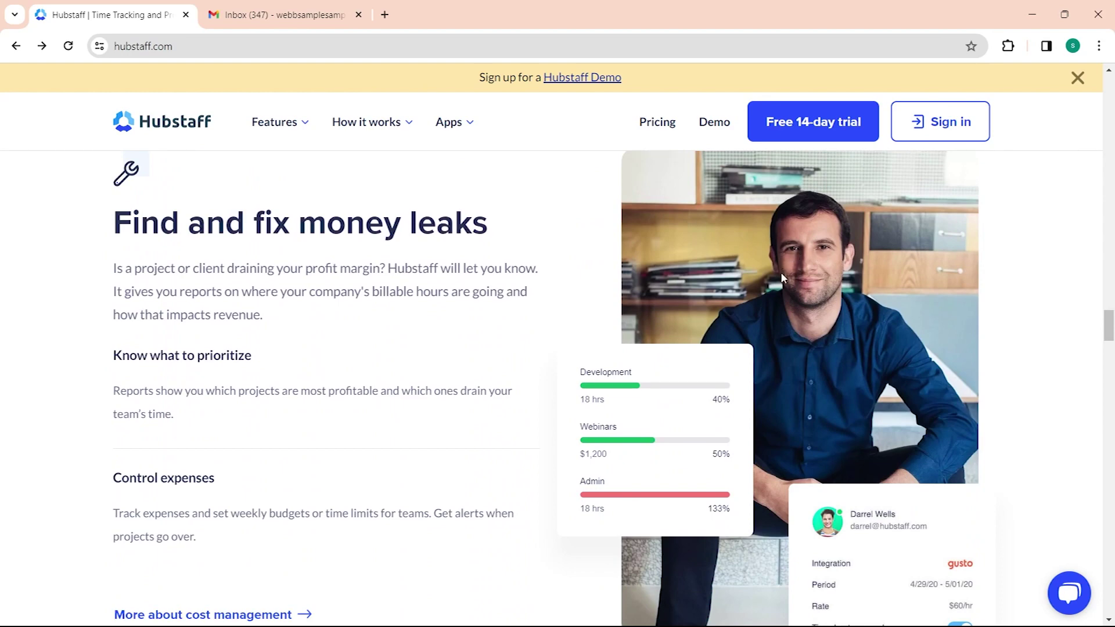
pyautogui.scroll(-7, 770, 268)
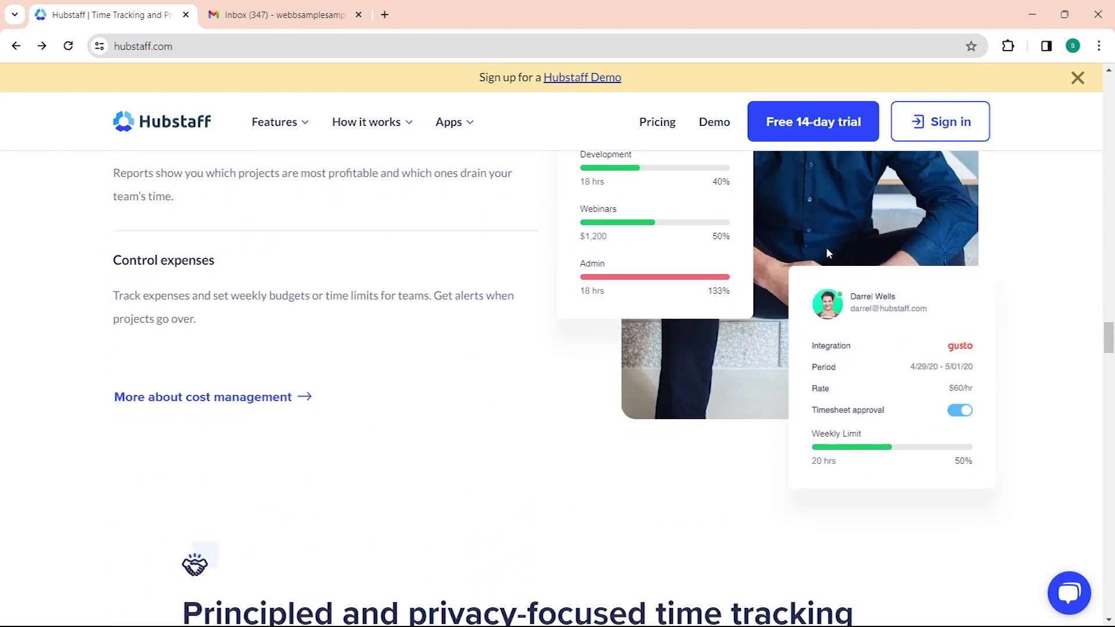
pyautogui.scroll(-10, 803, 411)
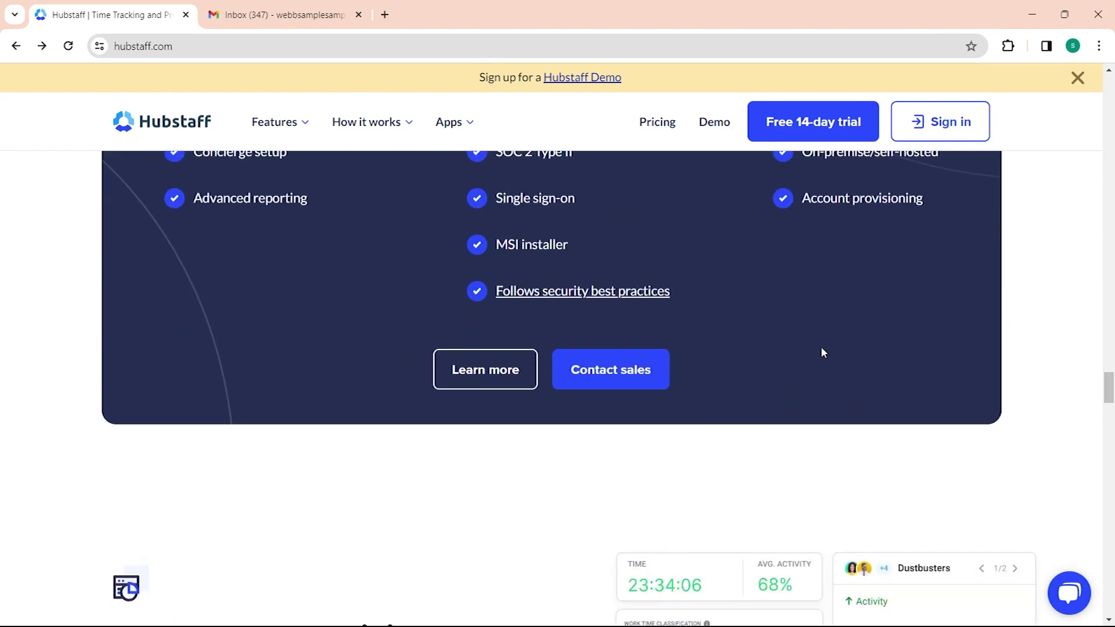
pyautogui.scroll(-4, 821, 351)
pyautogui.click(856, 125)
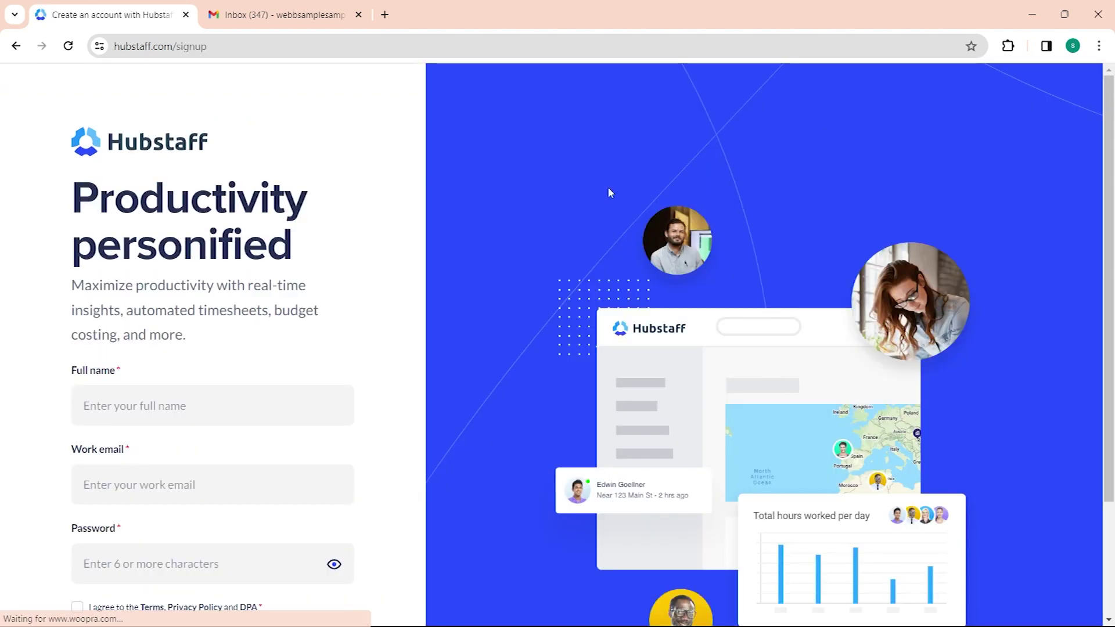
# Step: Enter the full name and fill the work email from the saved suggestion
pyautogui.click(133, 425)
pyautogui.write('webb')
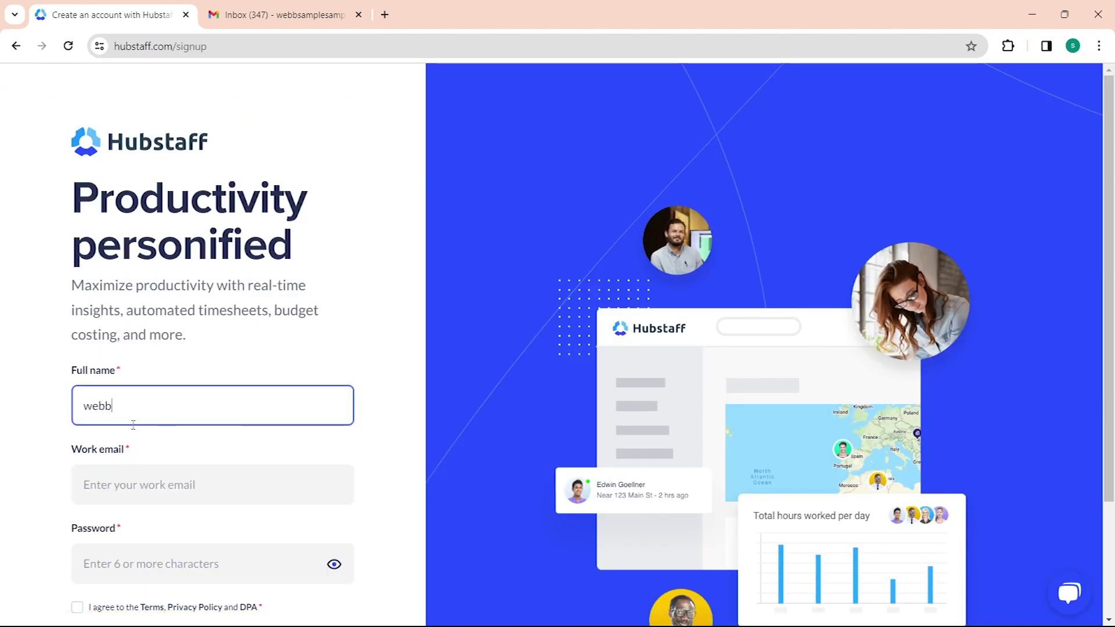
pyautogui.write(' sample')
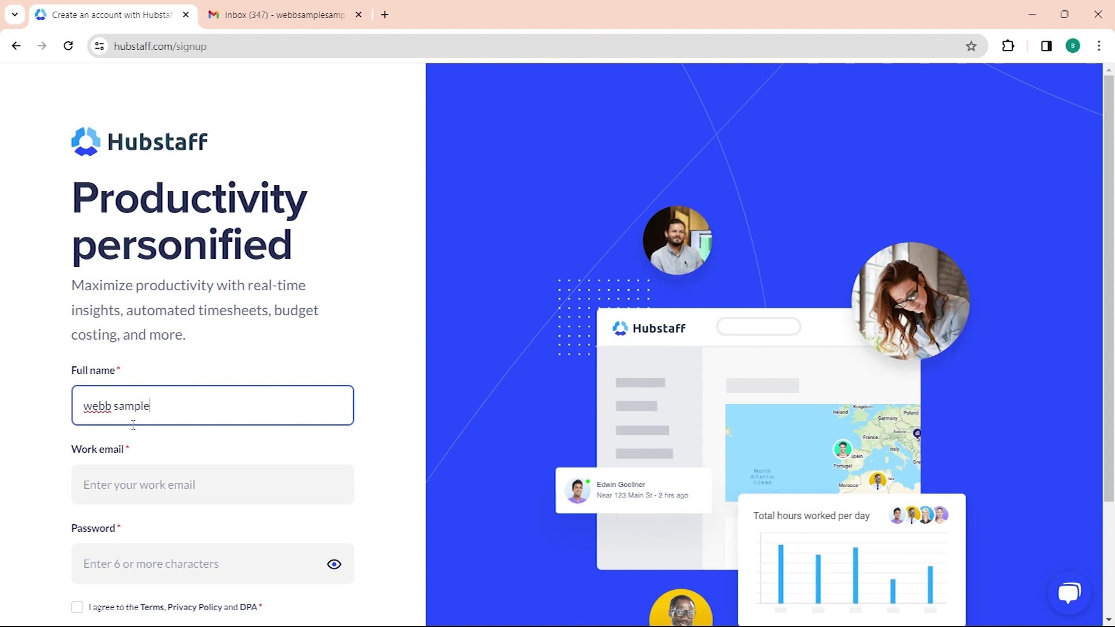
pyautogui.click(153, 469)
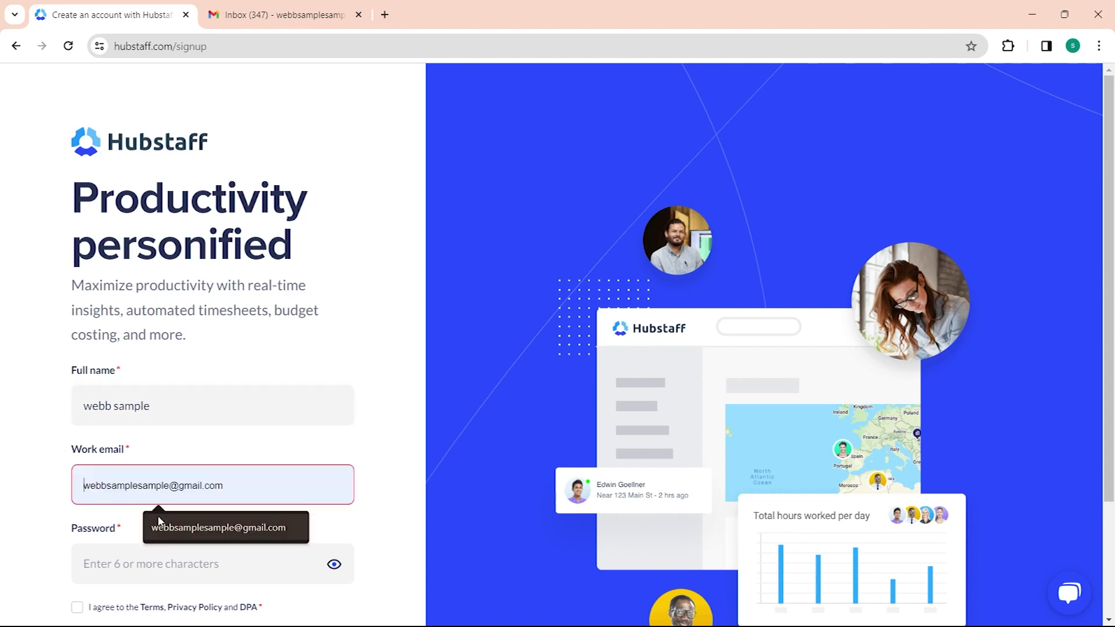
pyautogui.click(158, 517)
# Step: Set the account password, accept the Terms, Privacy Policy and DPA, and create the account
pyautogui.scroll(-1, 145, 470)
pyautogui.click(148, 500)
pyautogui.write('•')
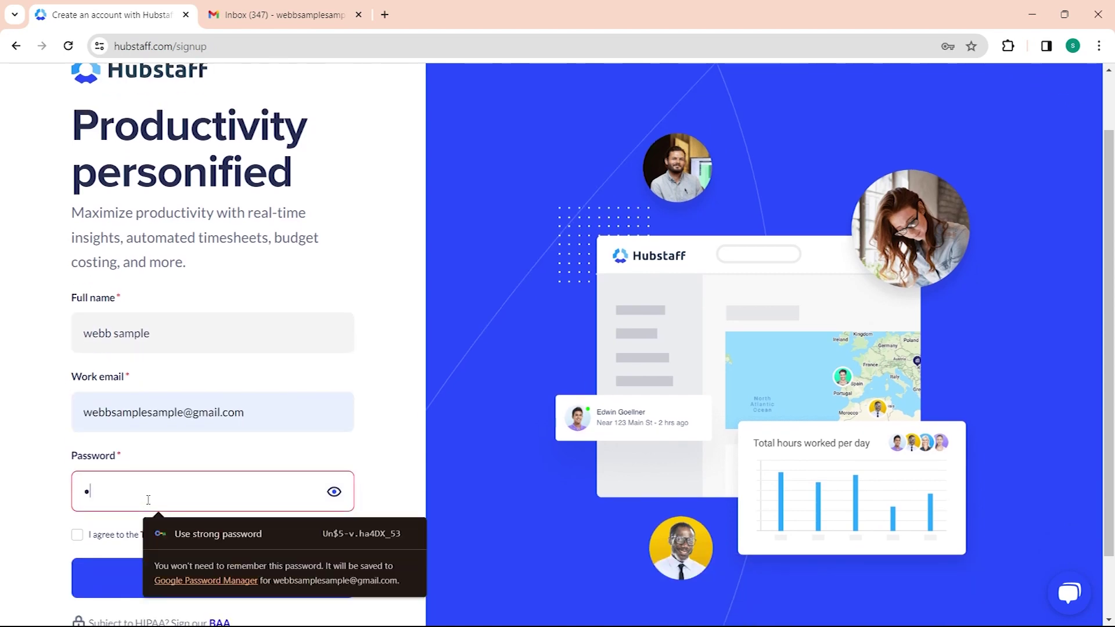
pyautogui.write('••••••')
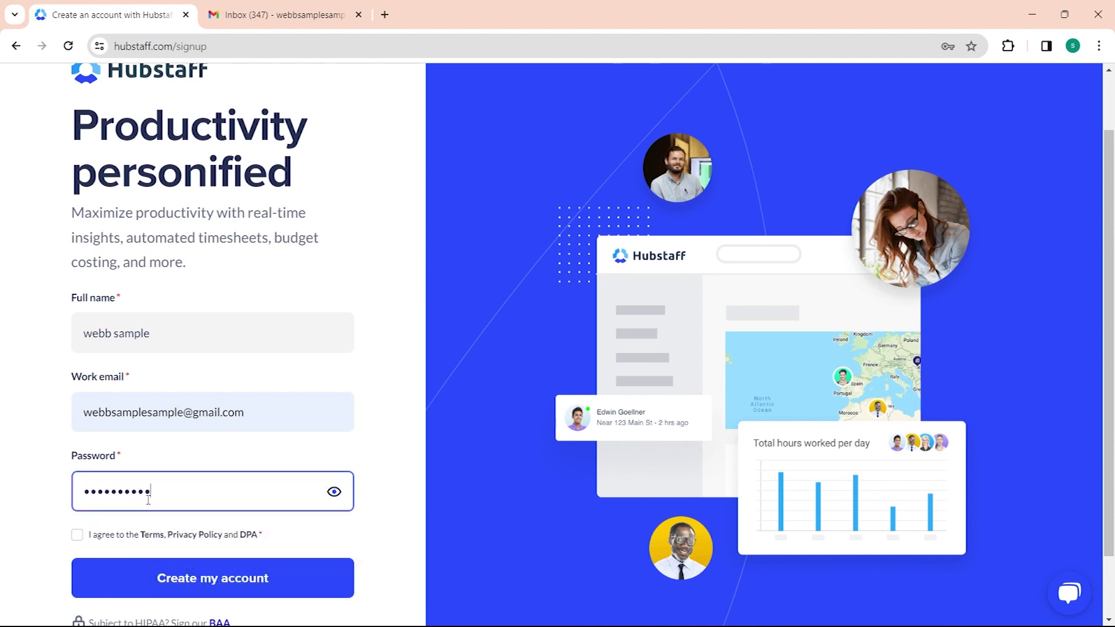
pyautogui.write('••••')
pyautogui.click(77, 534)
pyautogui.scroll(-1, 262, 451)
pyautogui.scroll(1, 406, 465)
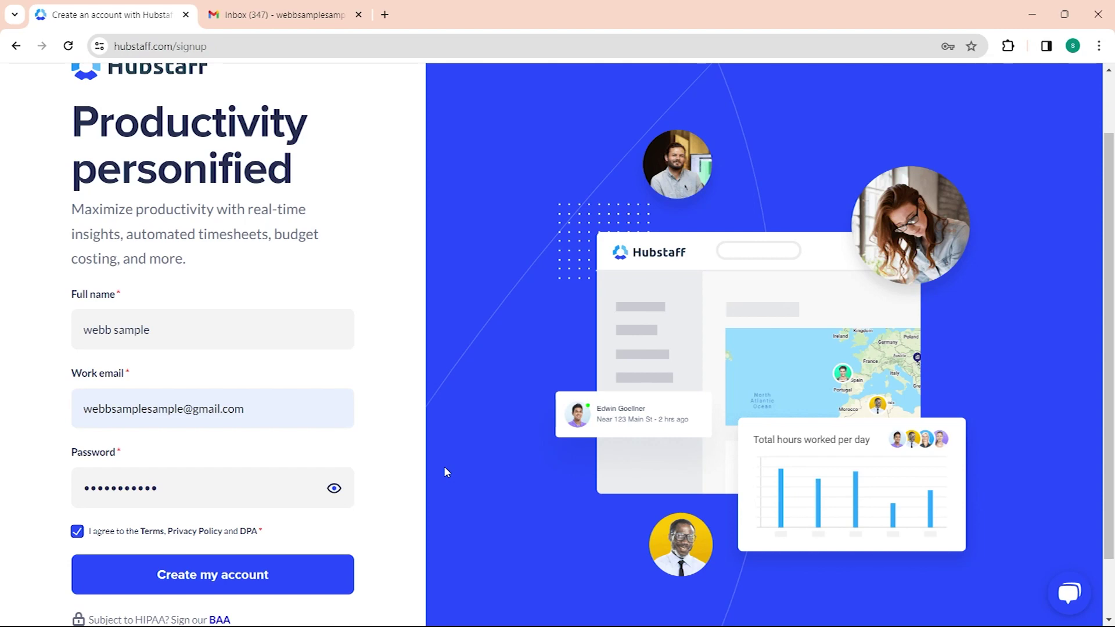
pyautogui.click(269, 575)
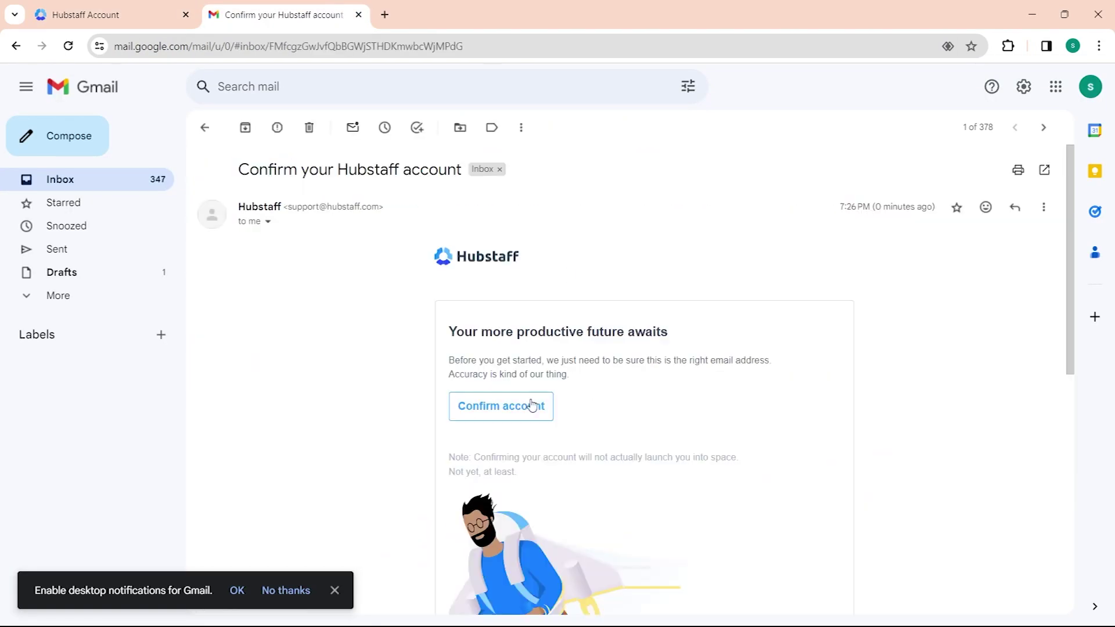
# Step: Use the Confirm account button in the 'Confirm your Hubstaff account' email
pyautogui.click(532, 405)
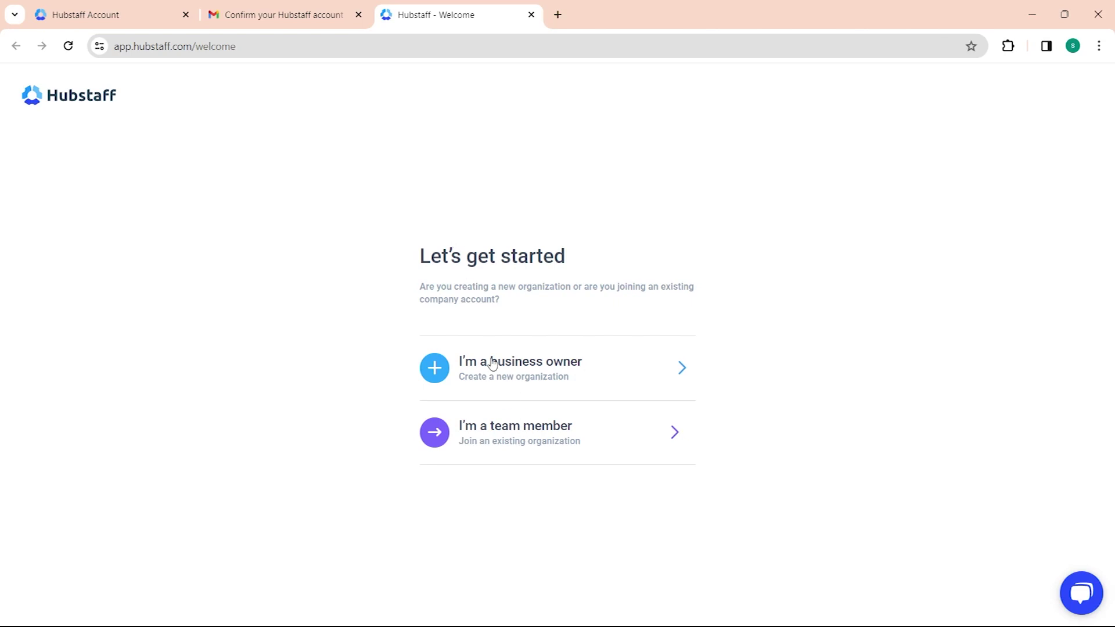
# Step: Choose a role on the Let's get started page to reach the Dashboard
pyautogui.click(511, 433)
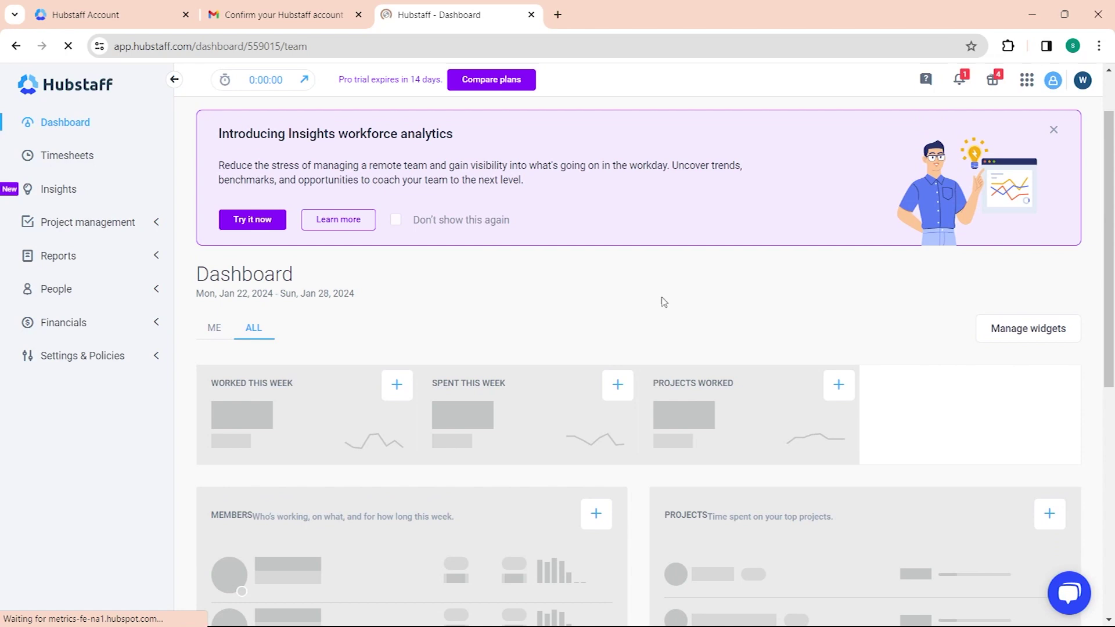
# Step: In Manage widgets, uncheck and recheck Members so it moves below To-dos
pyautogui.scroll(-3, 664, 302)
pyautogui.click(1036, 190)
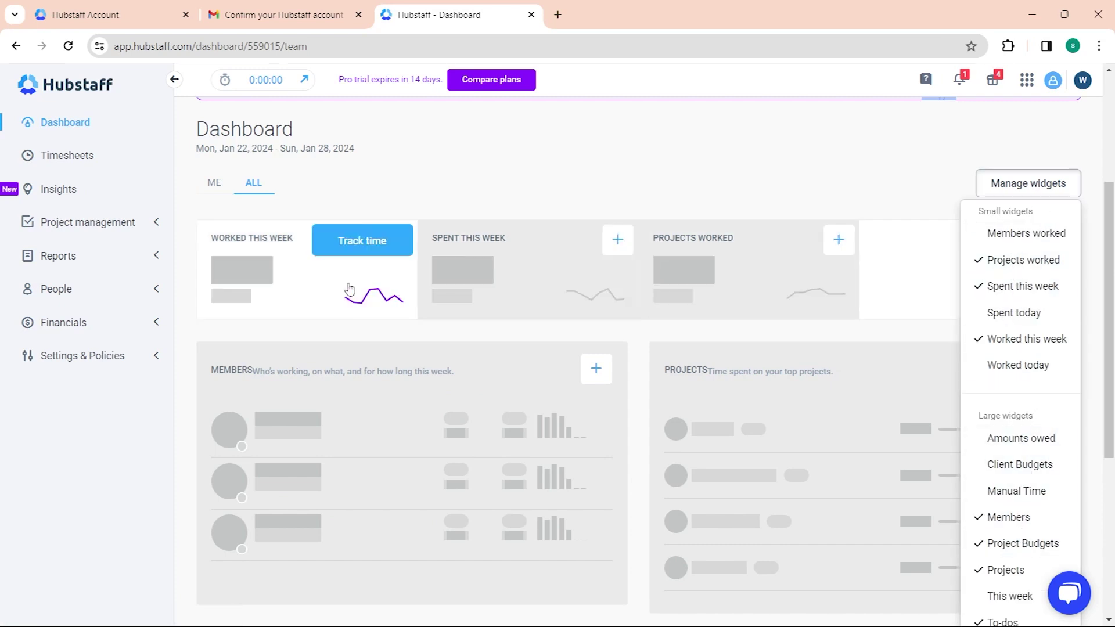
pyautogui.scroll(-5, 764, 424)
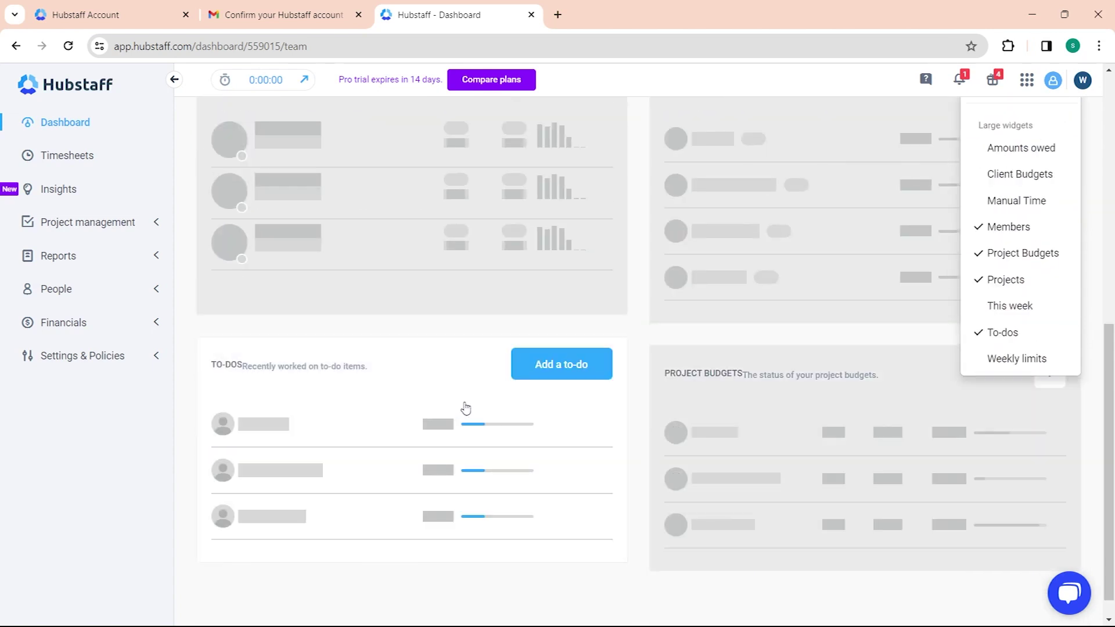
pyautogui.scroll(8, 499, 424)
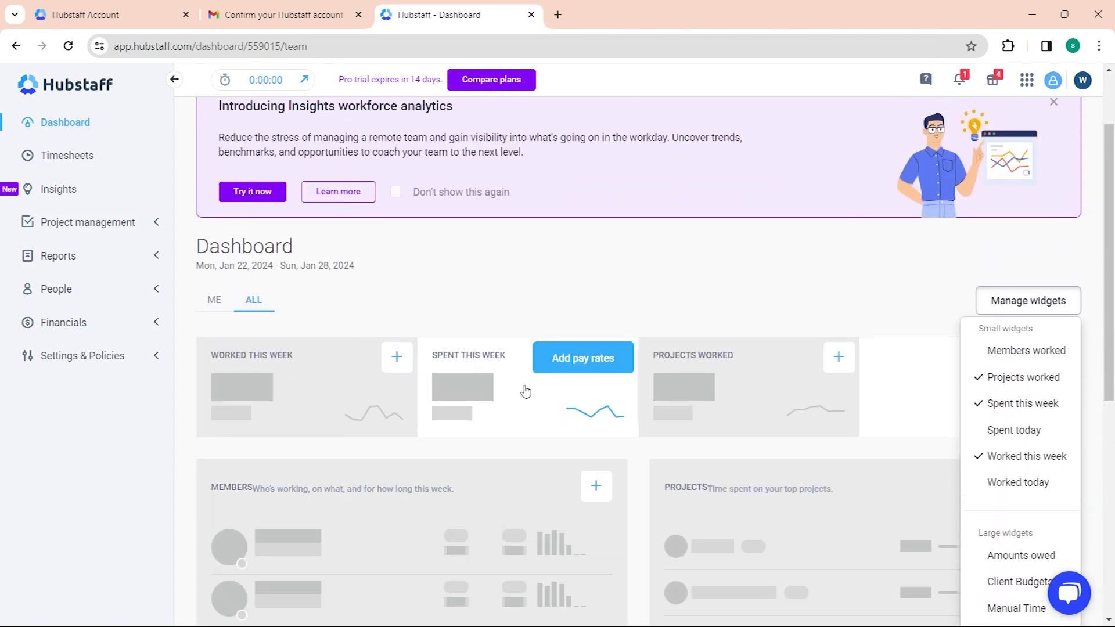
pyautogui.scroll(-1, 1011, 332)
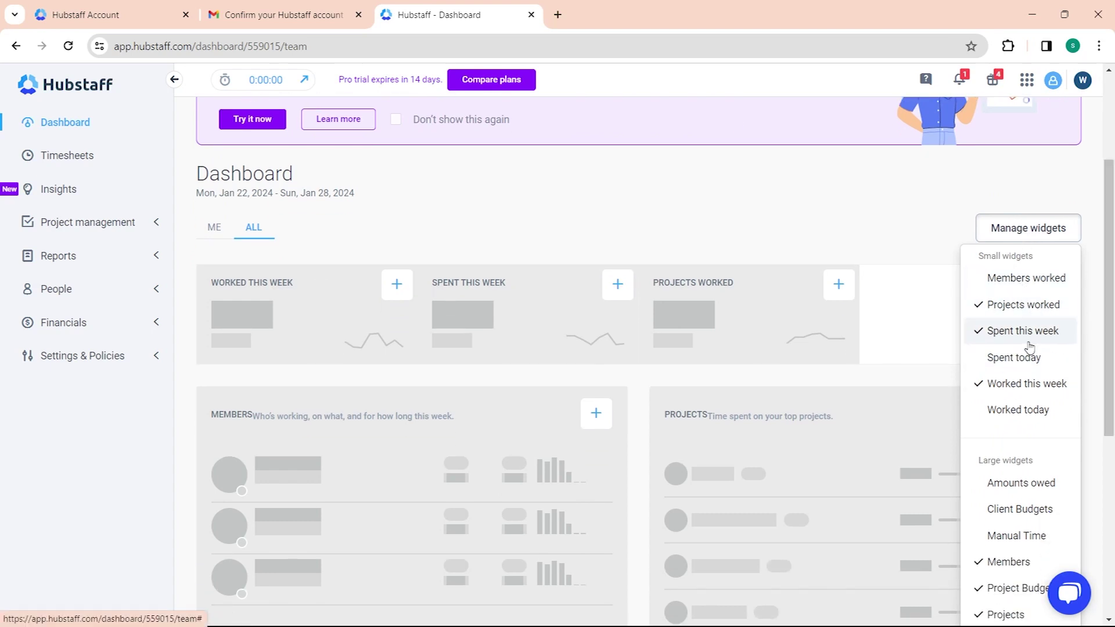
pyautogui.scroll(-1, 1055, 442)
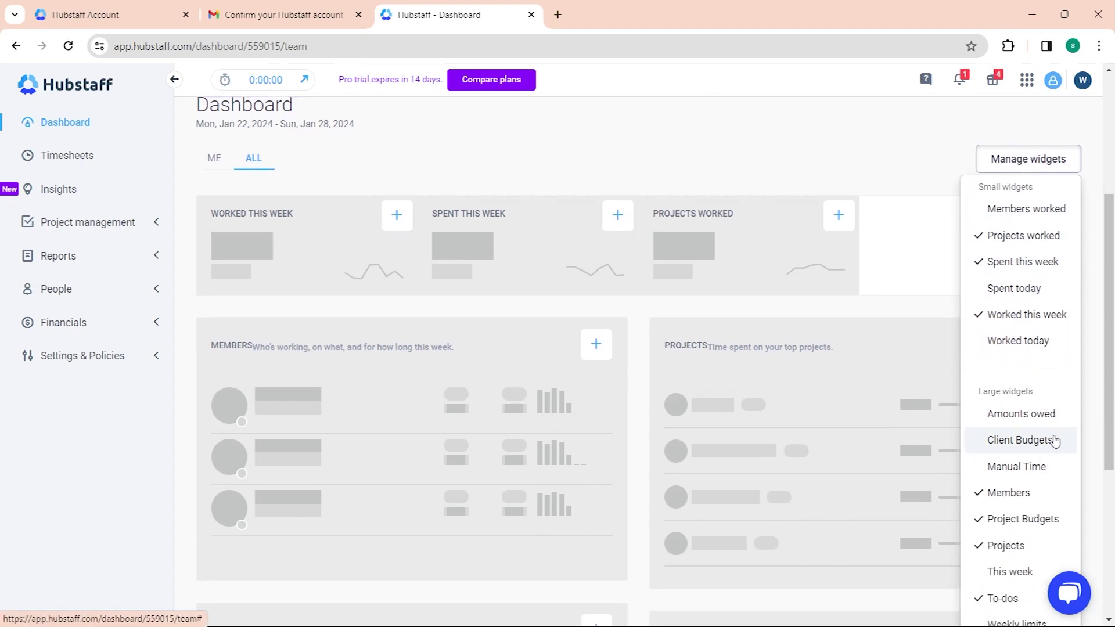
pyautogui.click(1016, 492)
pyautogui.click(1016, 491)
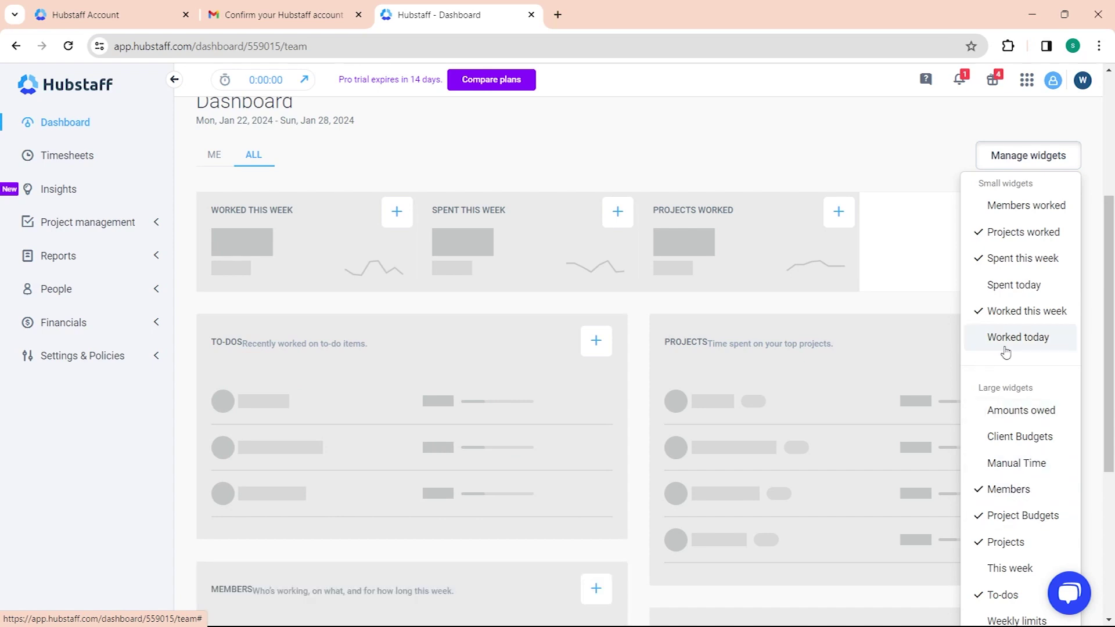
# Step: Add and then remove the Spent today widget, and close the widget list
pyautogui.scroll(-2, 1035, 427)
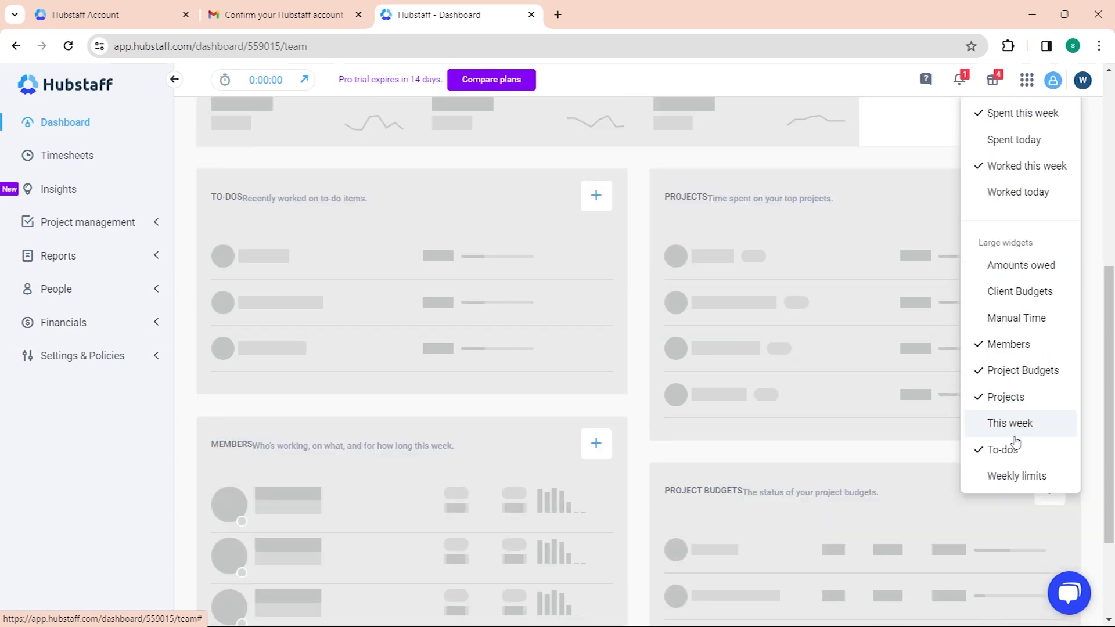
pyautogui.scroll(1, 1036, 450)
pyautogui.scroll(1, 1037, 446)
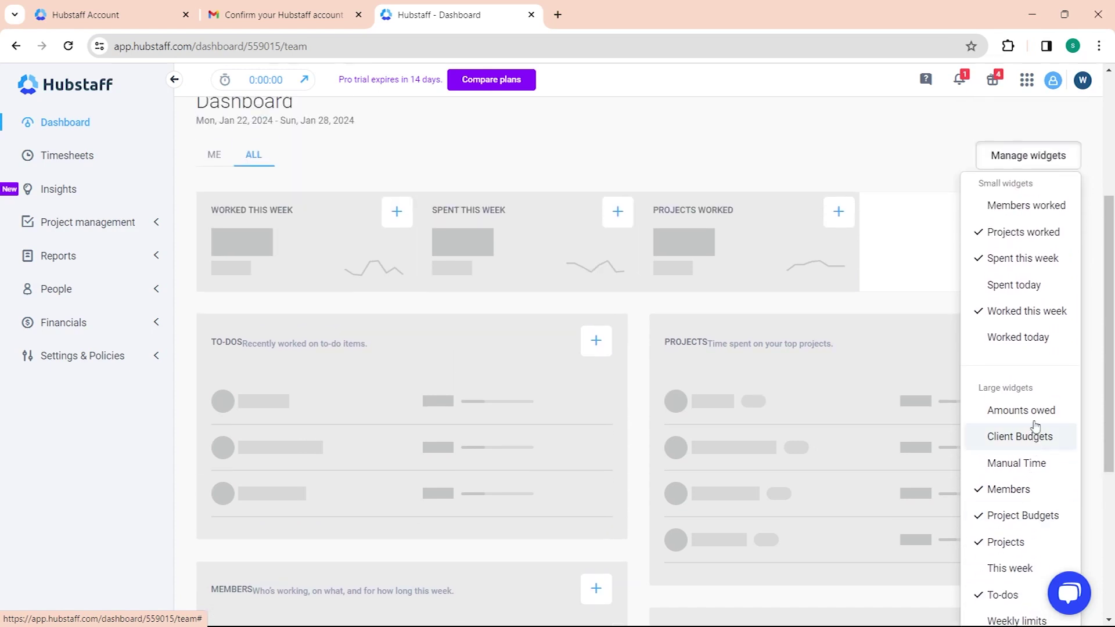
pyautogui.click(1044, 286)
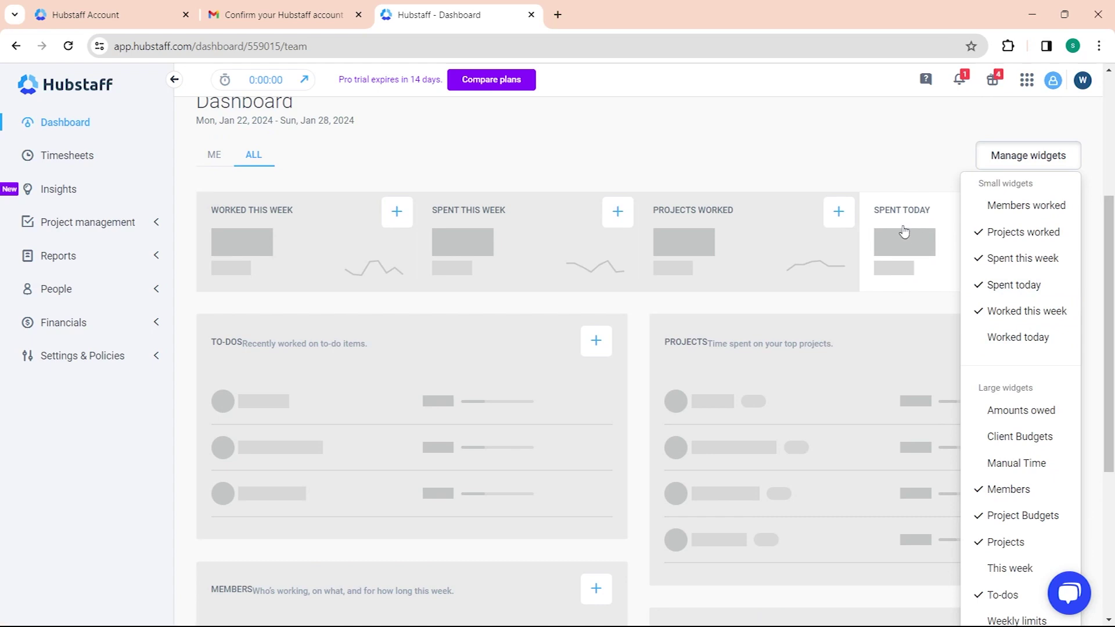
pyautogui.click(1015, 286)
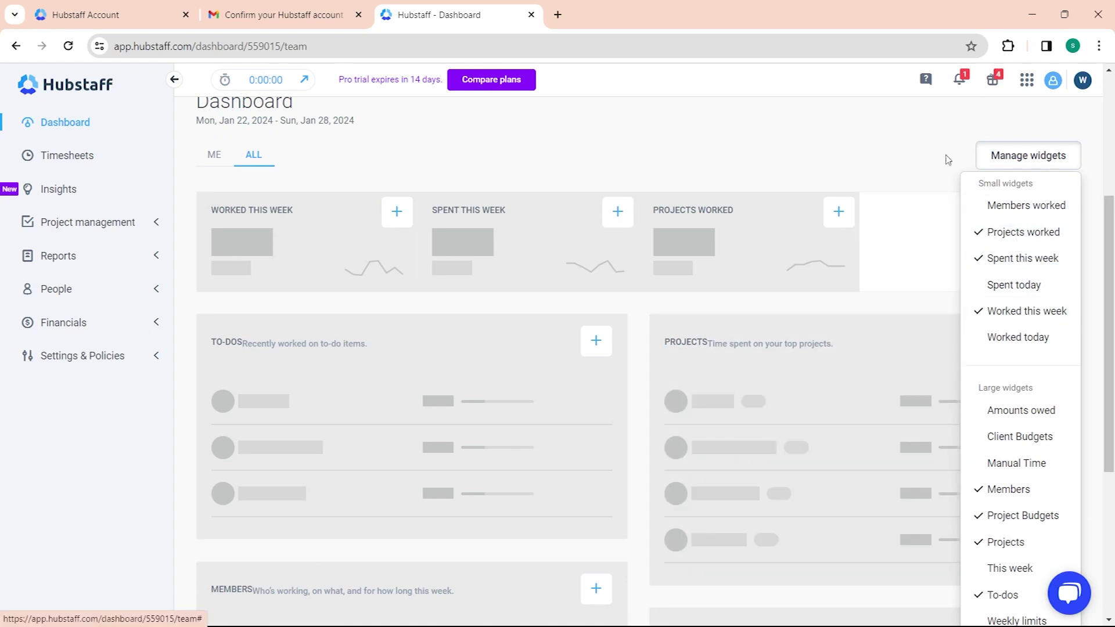
pyautogui.click(869, 165)
pyautogui.scroll(3, 639, 255)
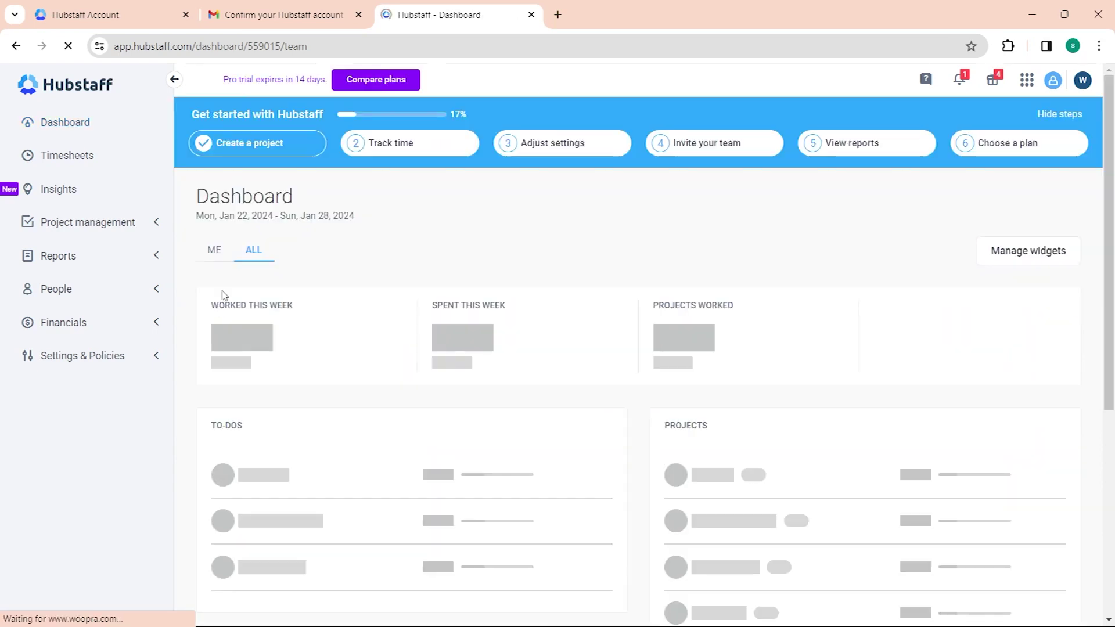
# Step: Scroll the team Dashboard and switch to the ME view for personal weekly stats
pyautogui.scroll(-1, 256, 372)
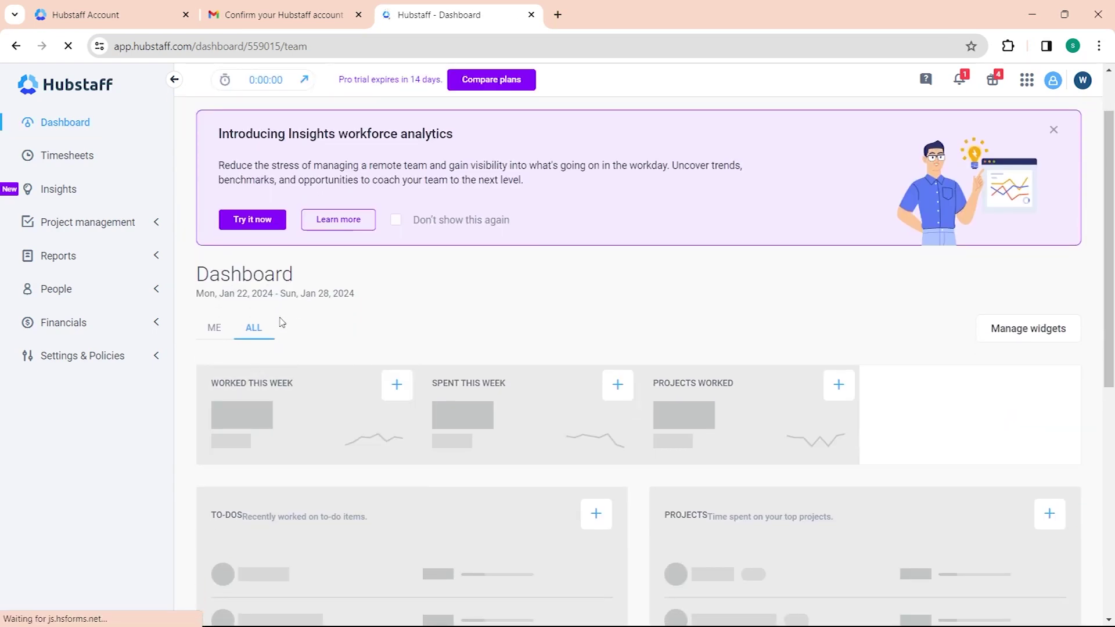
pyautogui.scroll(-1, 281, 322)
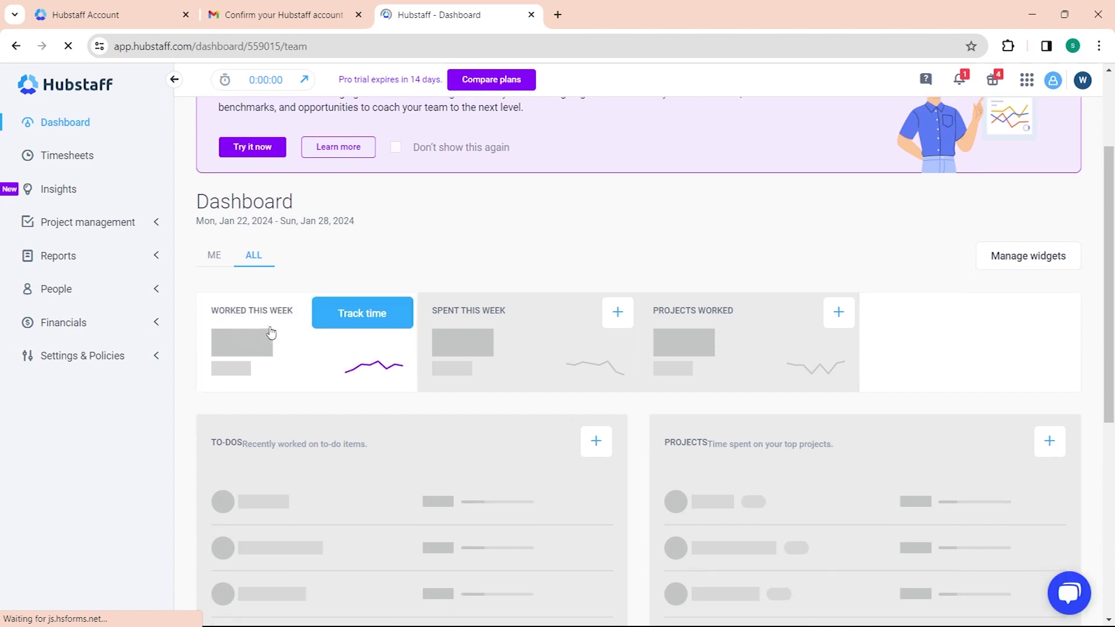
pyautogui.click(212, 257)
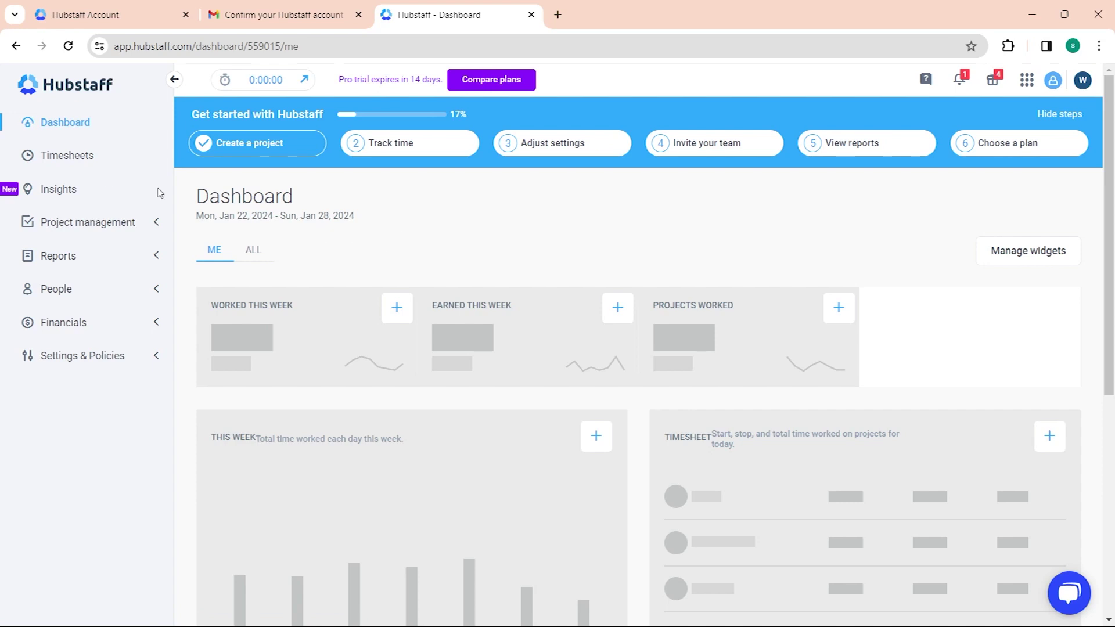
# Step: Go to the app download page through the account avatar menu
pyautogui.click(269, 83)
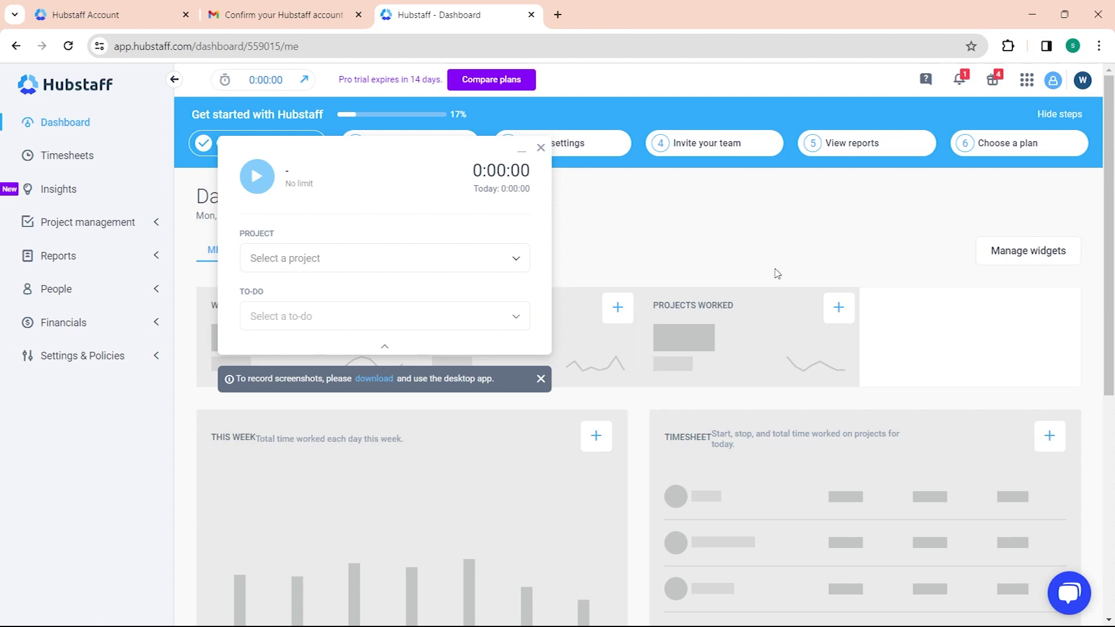
pyautogui.click(1083, 80)
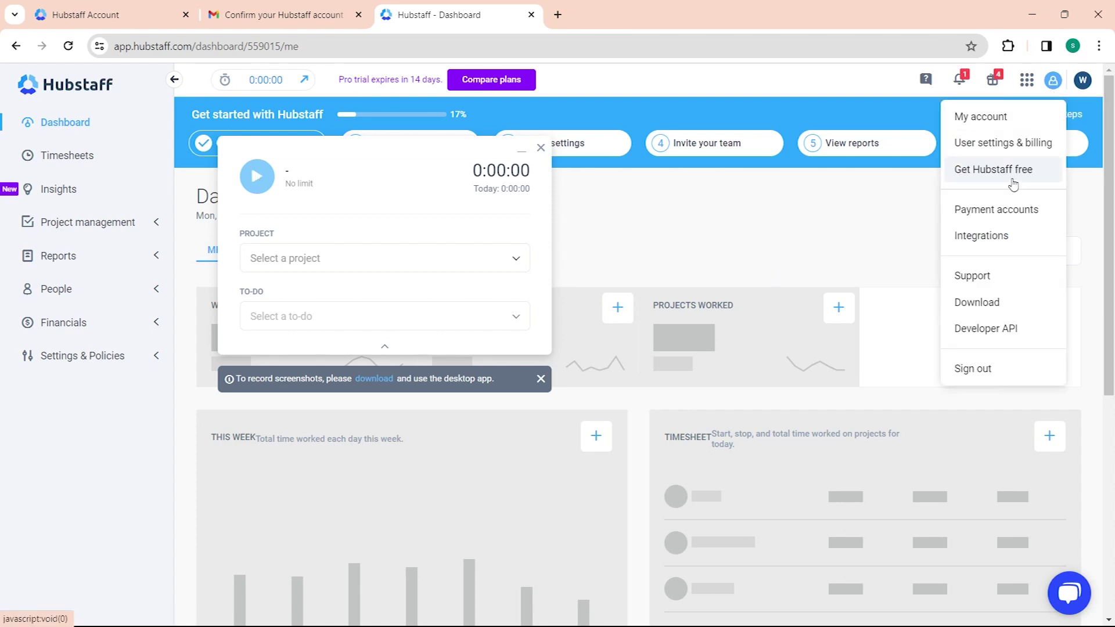
pyautogui.click(998, 304)
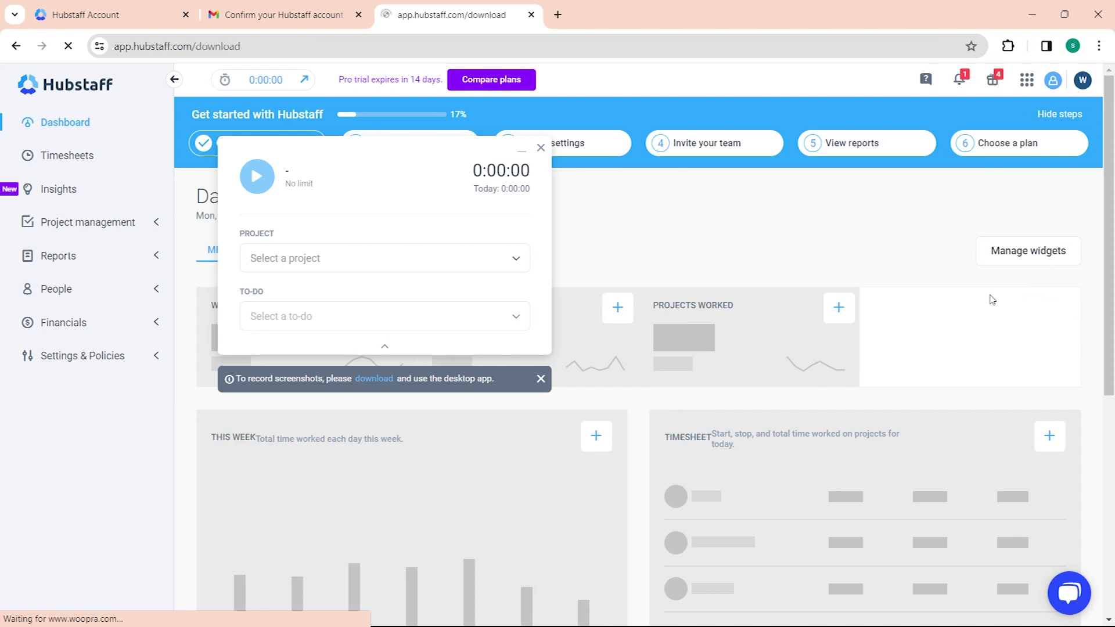
# Step: Download the Hubstaff desktop app for Windows and switch to the installer
pyautogui.scroll(-6, 406, 448)
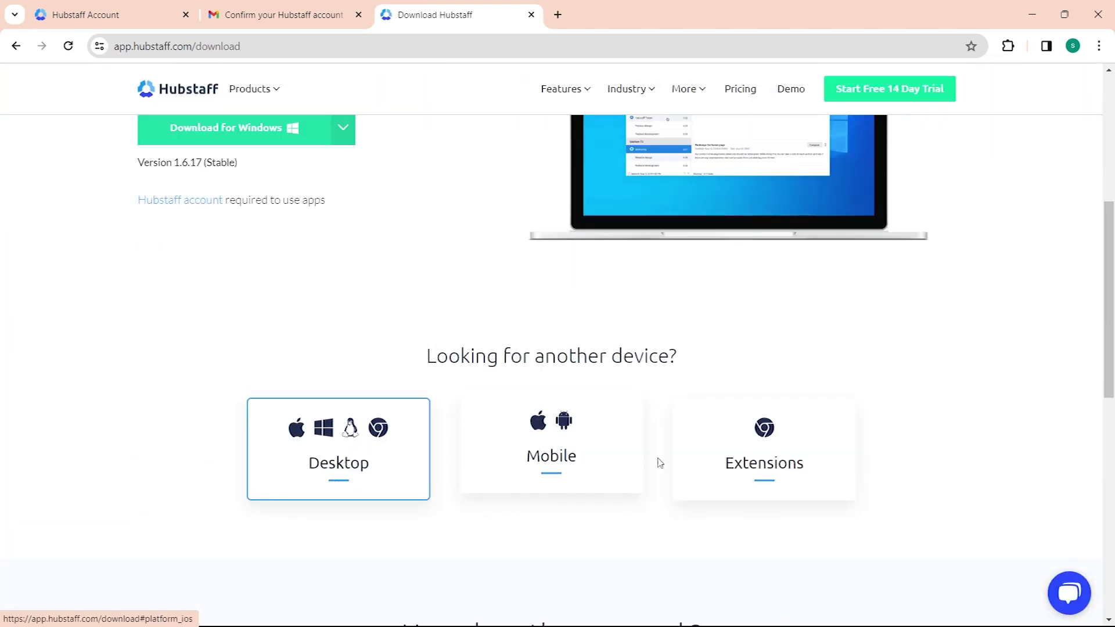
pyautogui.scroll(-6, 660, 463)
pyautogui.scroll(3, 497, 394)
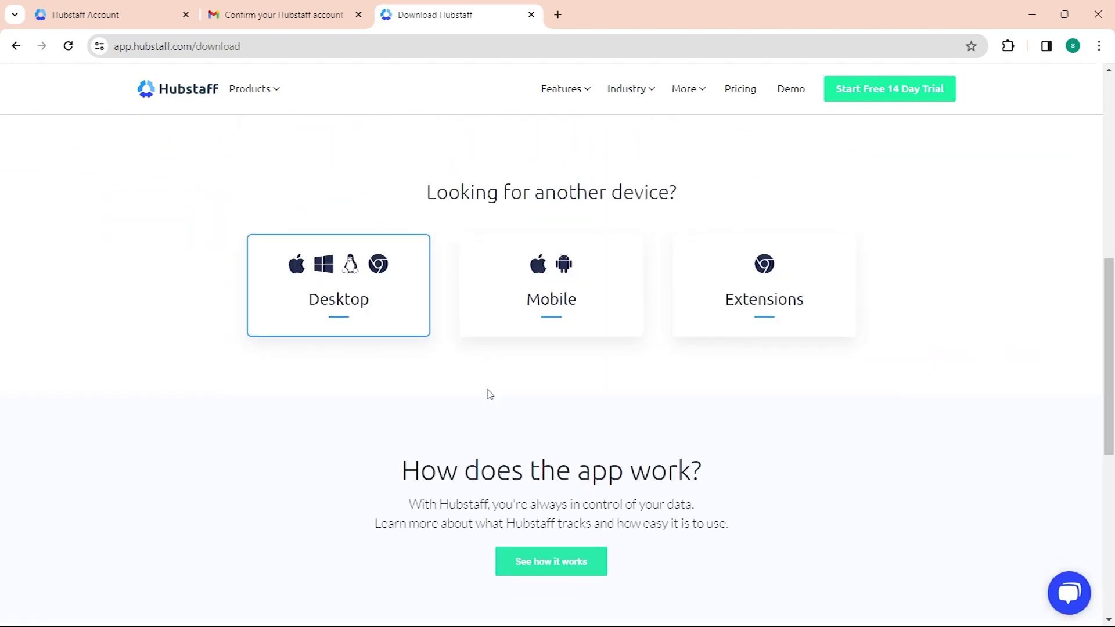
pyautogui.scroll(6, 490, 395)
pyautogui.click(293, 347)
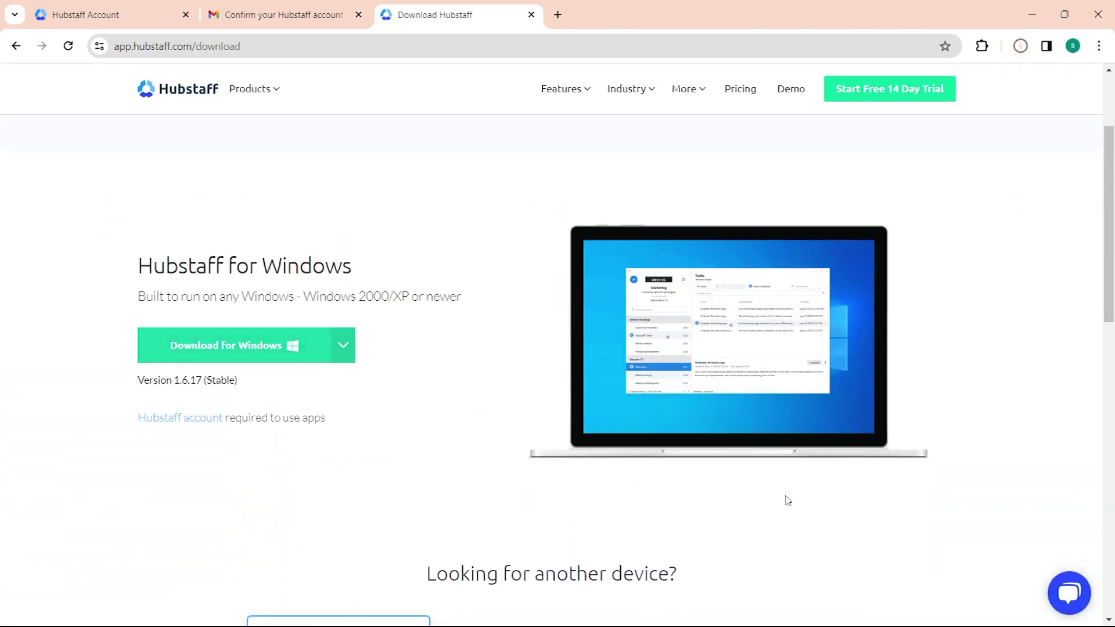
pyautogui.scroll(-5, 785, 498)
pyautogui.scroll(6, 798, 394)
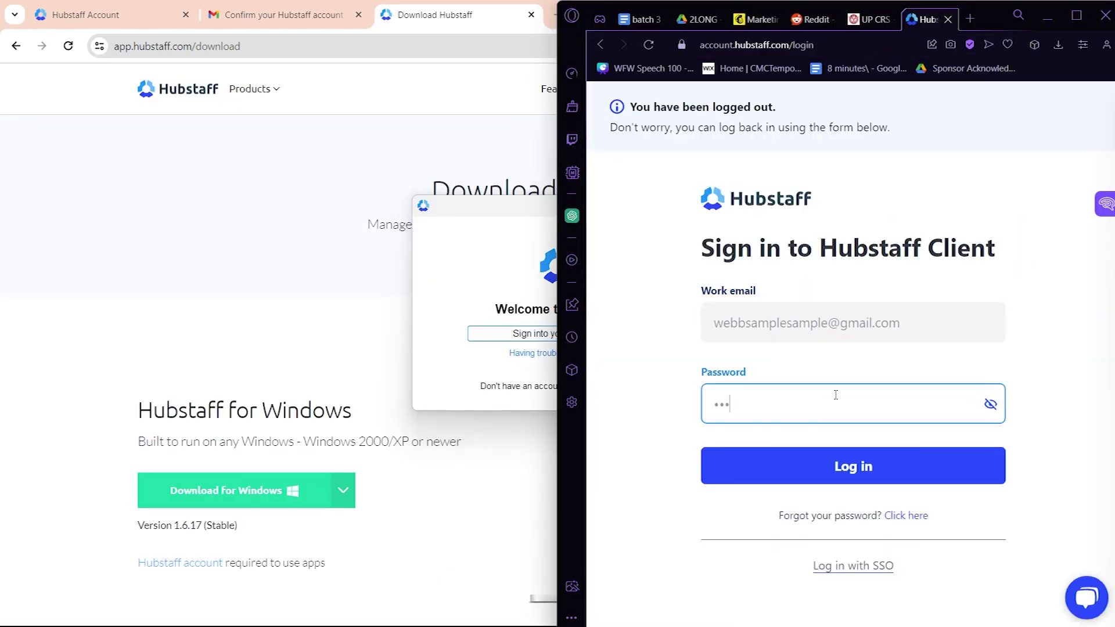
pyautogui.press('Return')
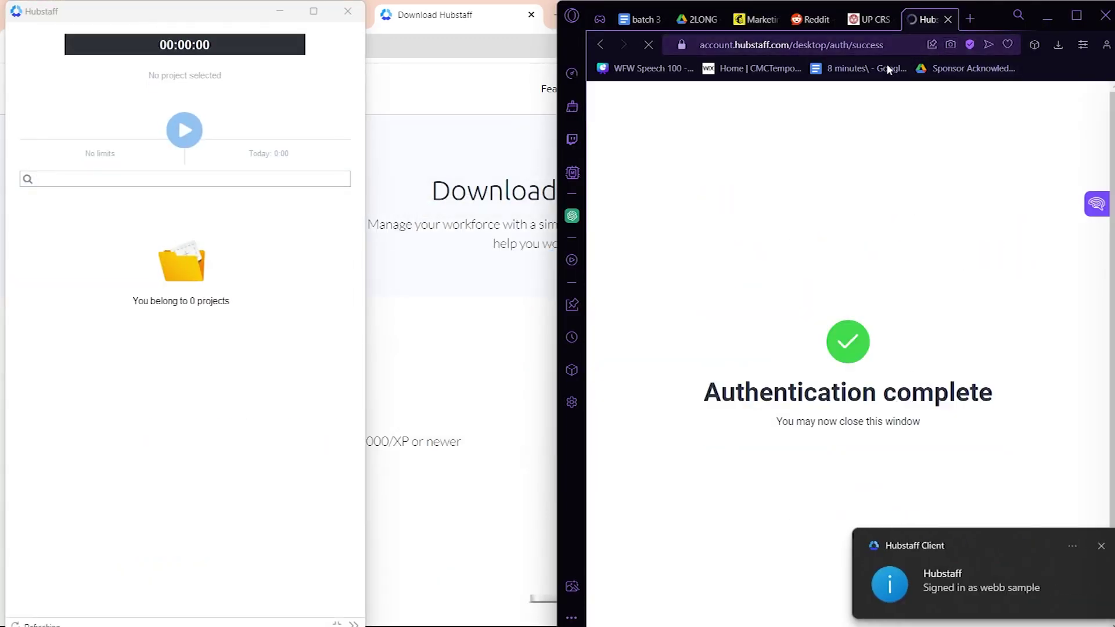
# Step: Quit the sign-in browser and bring the desktop app window forward, lower on screen
pyautogui.click(1106, 15)
pyautogui.click(904, 363)
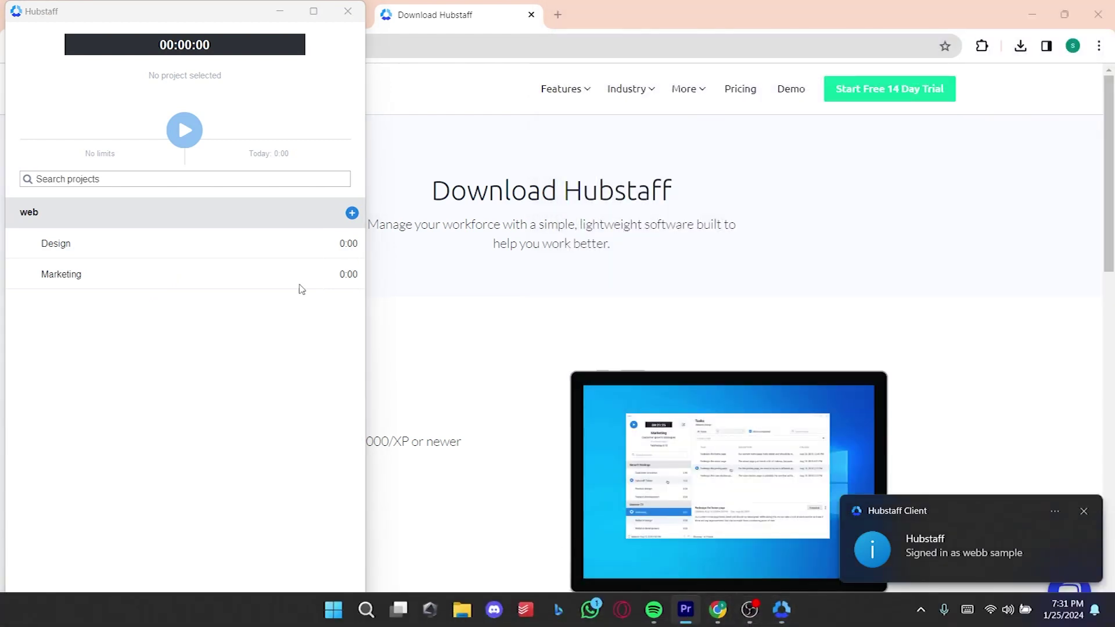
pyautogui.click(196, 60)
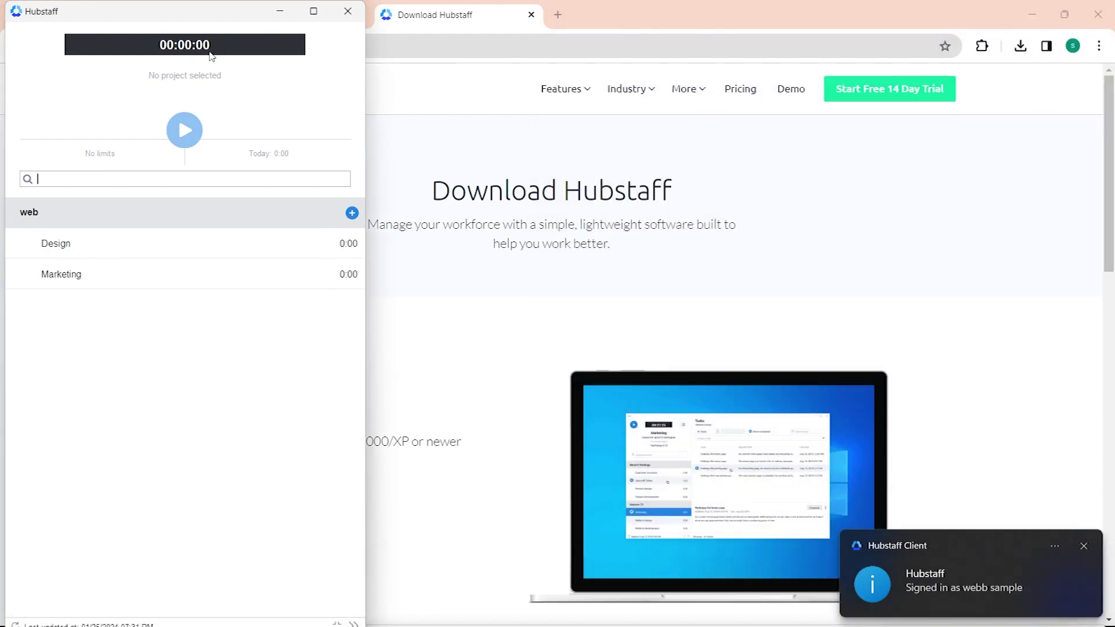
pyautogui.moveTo(225, 8); pyautogui.dragTo(224, 127)
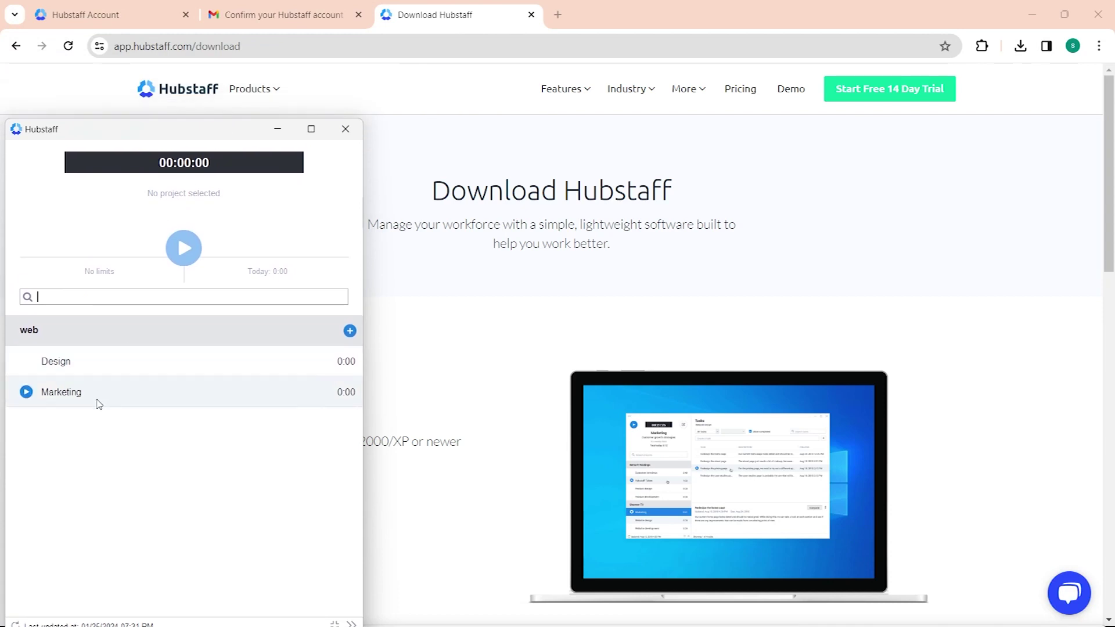
# Step: Create the project 'sam' in the desktop app and start tracking time on it
pyautogui.click(349, 331)
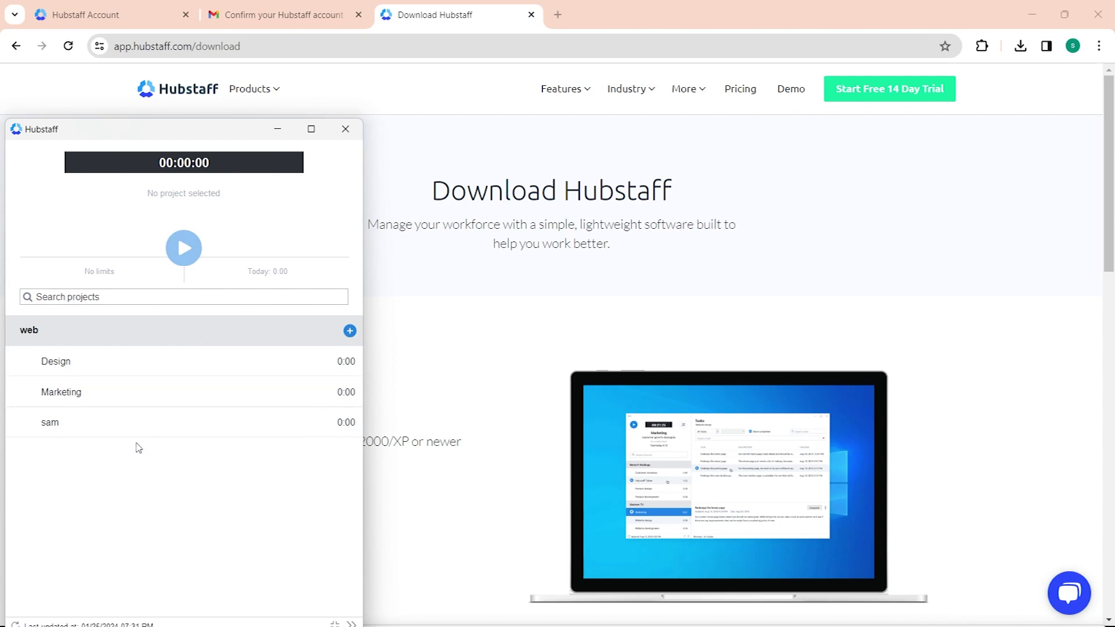
pyautogui.moveTo(36, 434)
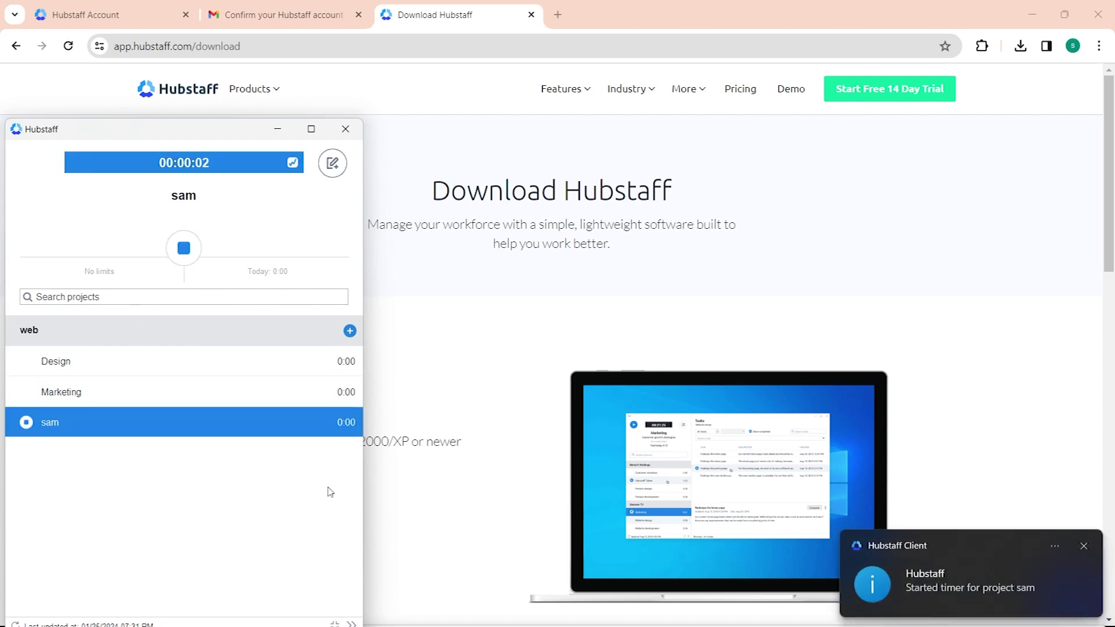
pyautogui.click(133, 9)
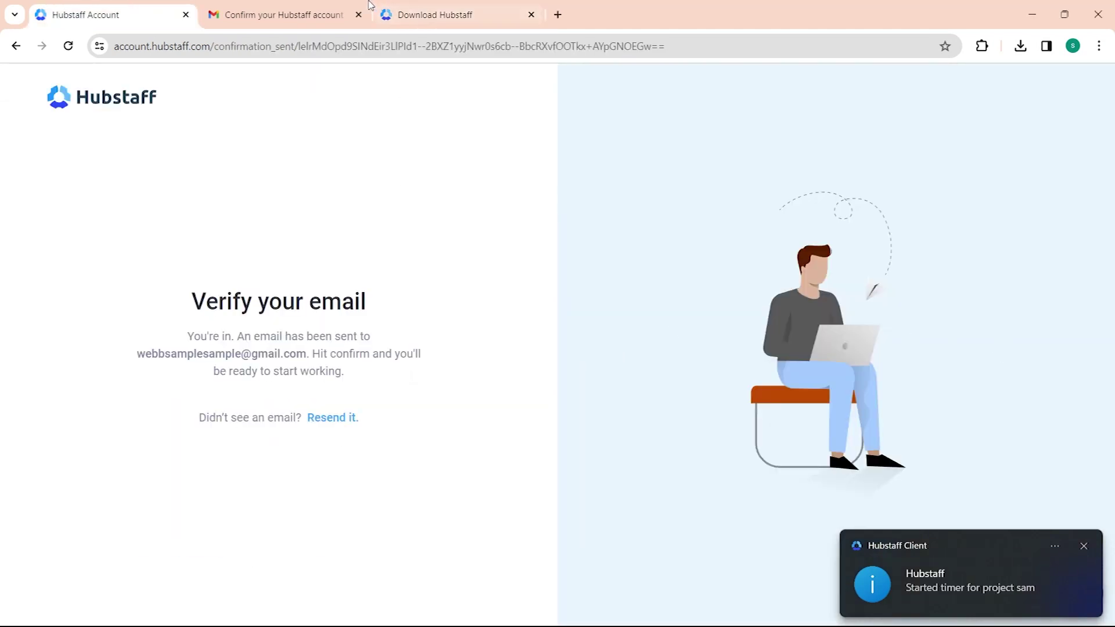
pyautogui.click(384, 13)
# Step: Open Timesheets from the Dashboard and try the Weekly, Calendar and Daily views
pyautogui.click(16, 46)
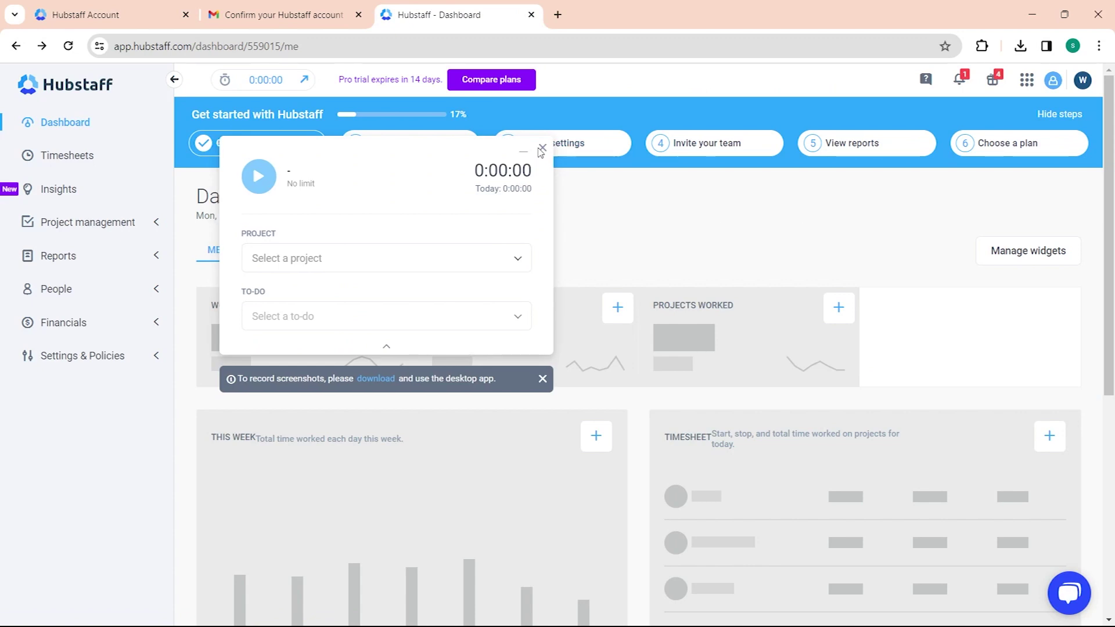
pyautogui.click(69, 166)
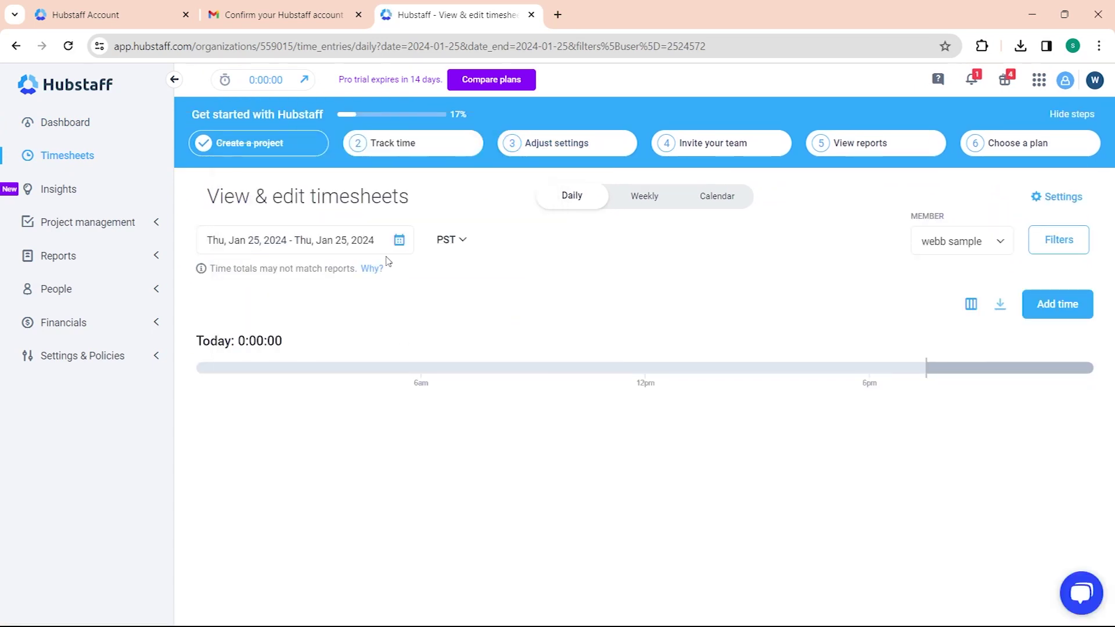
pyautogui.click(646, 198)
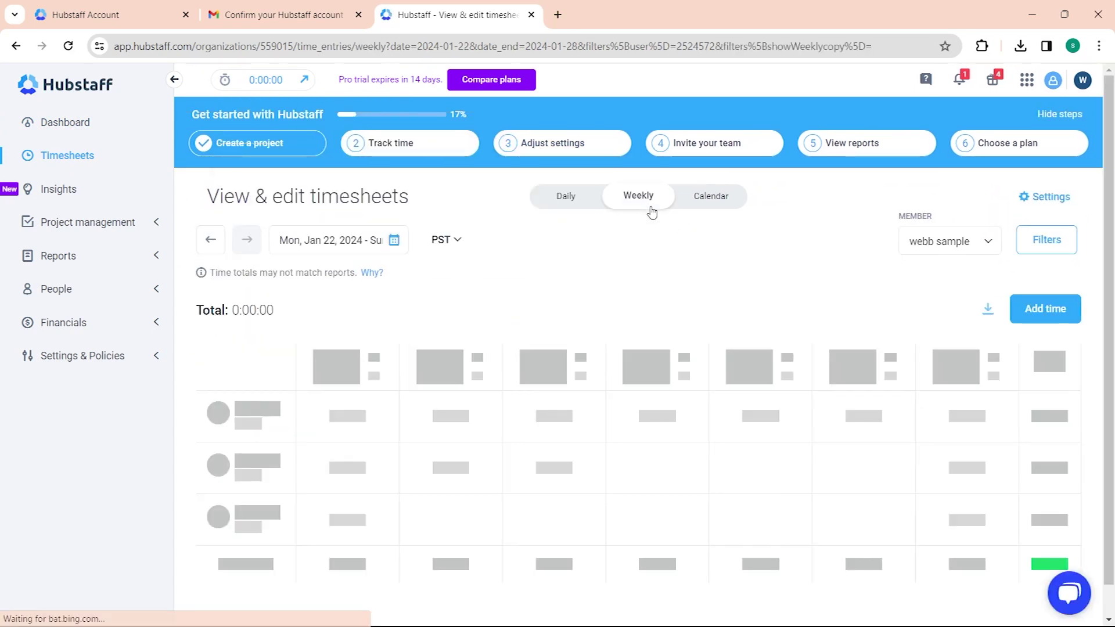
pyautogui.click(720, 198)
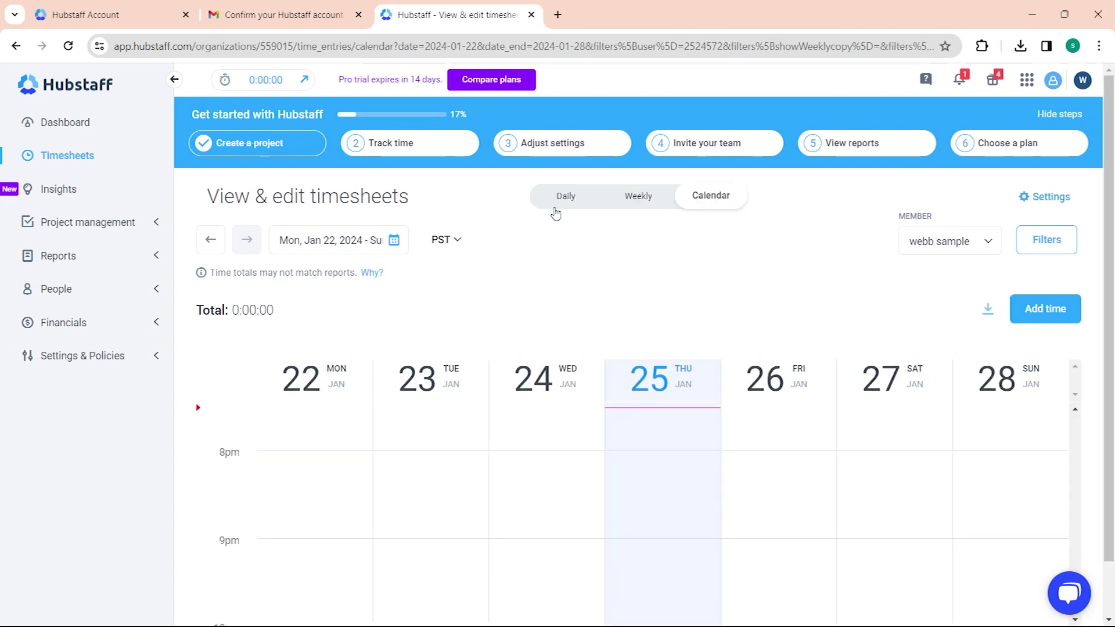
pyautogui.click(559, 208)
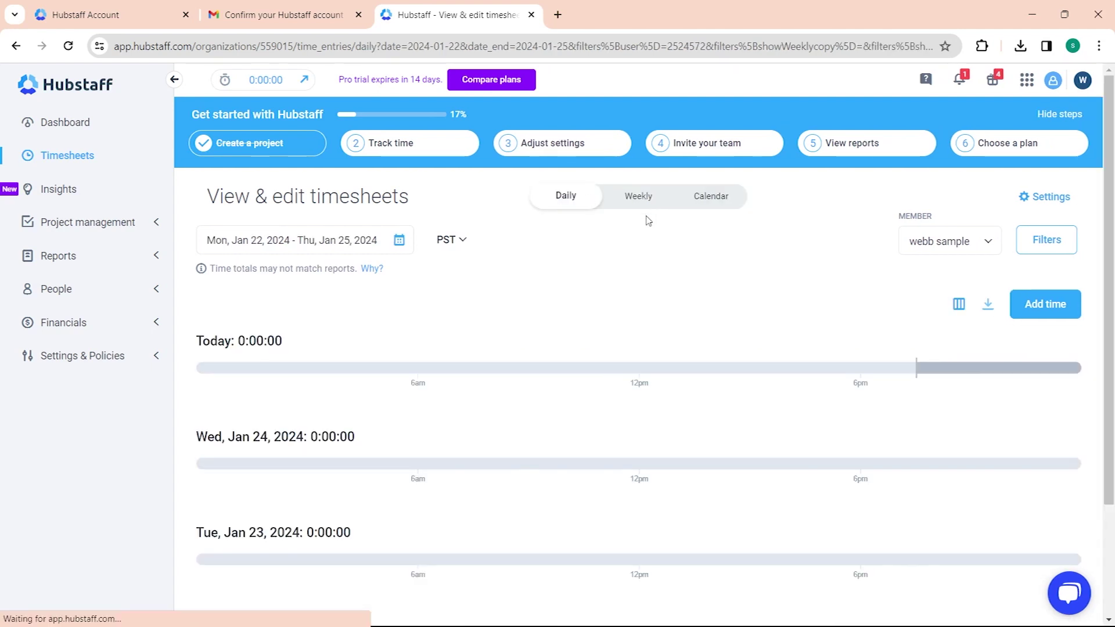
# Step: Settle on the Calendar view for Jan 22–28, then open the Projects list
pyautogui.scroll(-3, 584, 325)
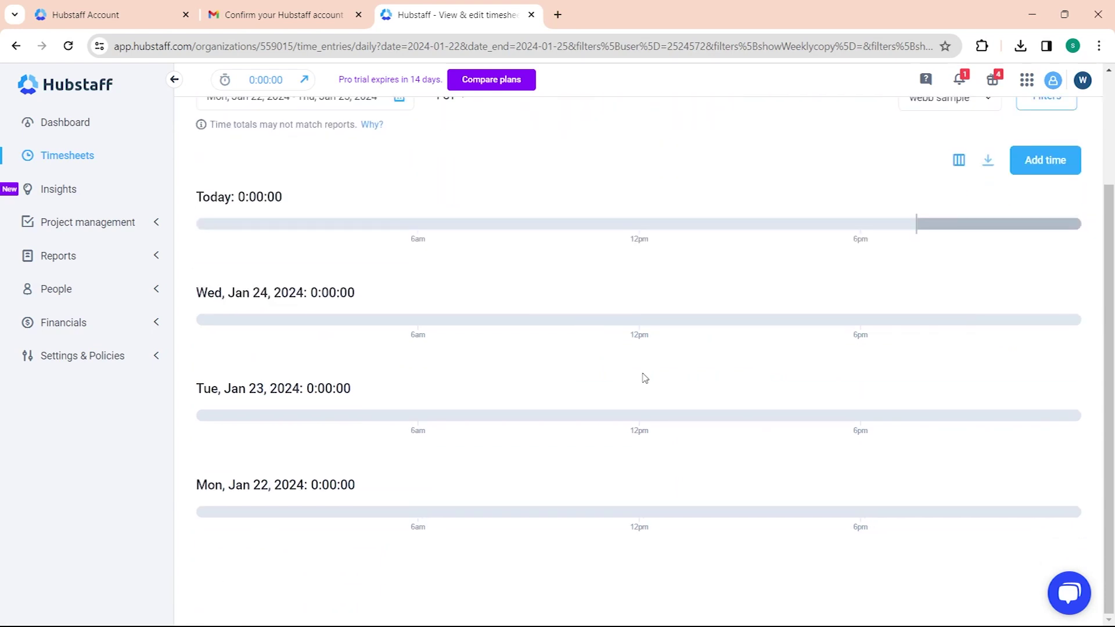
pyautogui.scroll(3, 643, 379)
pyautogui.click(647, 195)
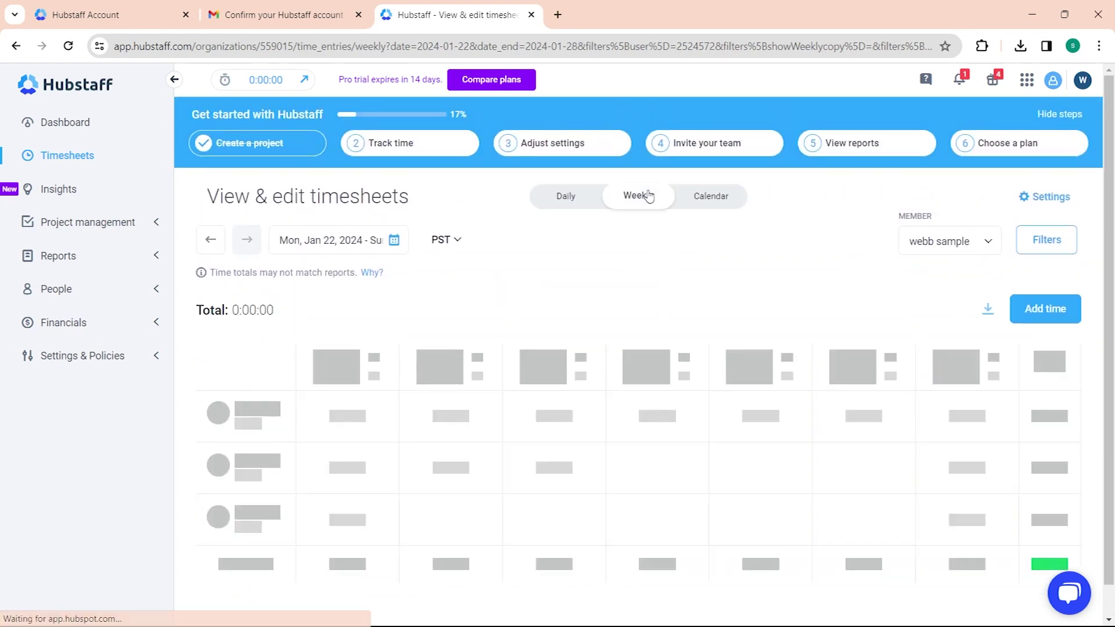
pyautogui.click(720, 204)
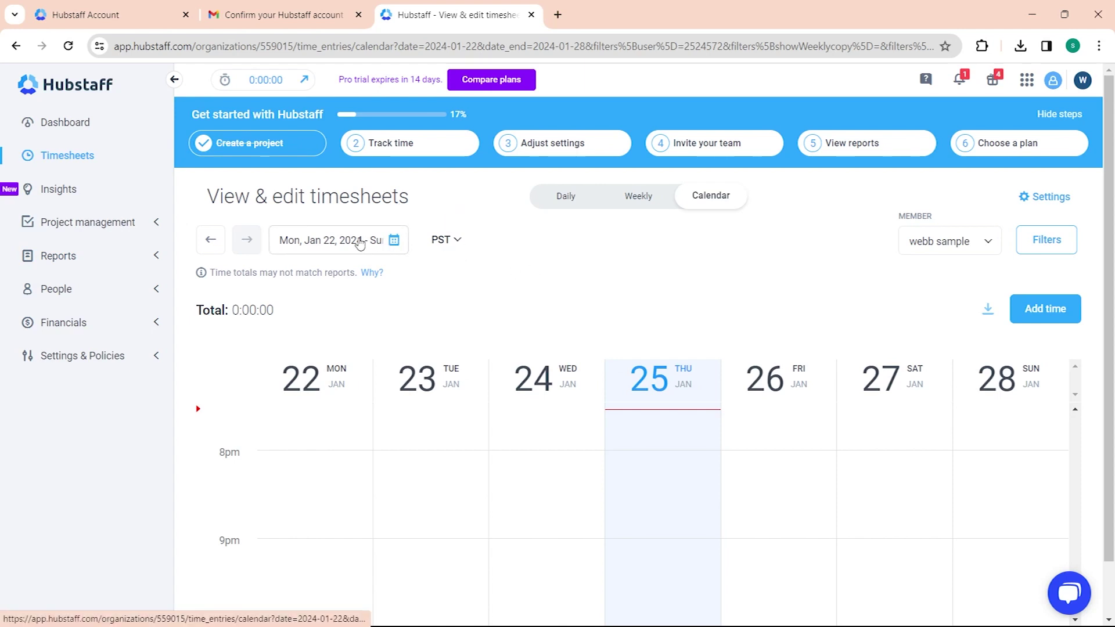
pyautogui.click(142, 229)
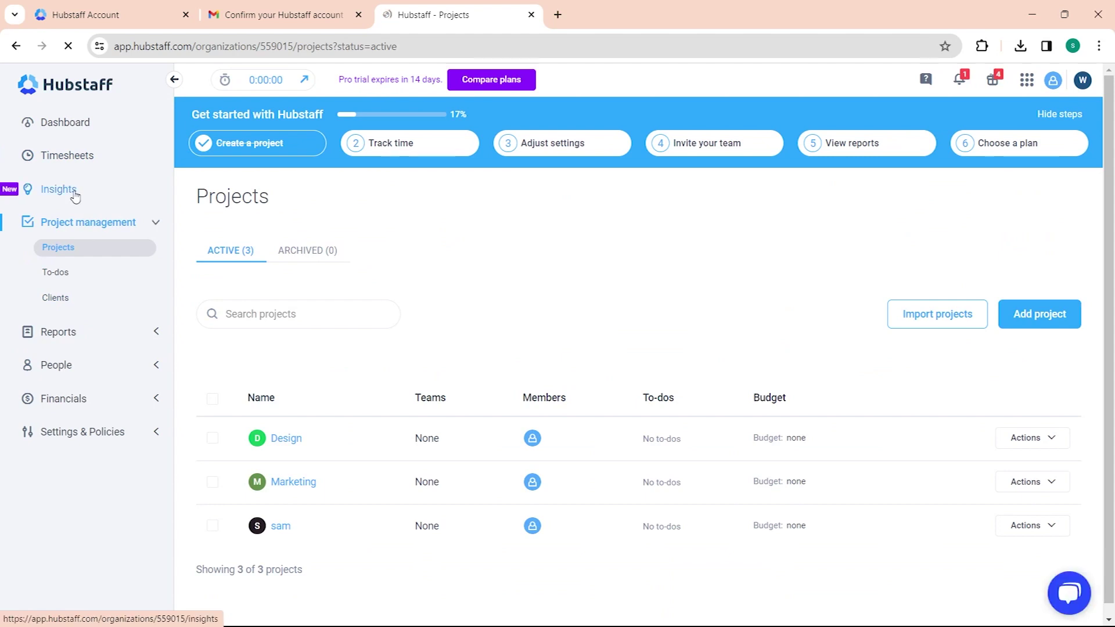
# Step: Leave the Insights page for the Time & activity report of Jan 22–28, 2024
pyautogui.click(75, 194)
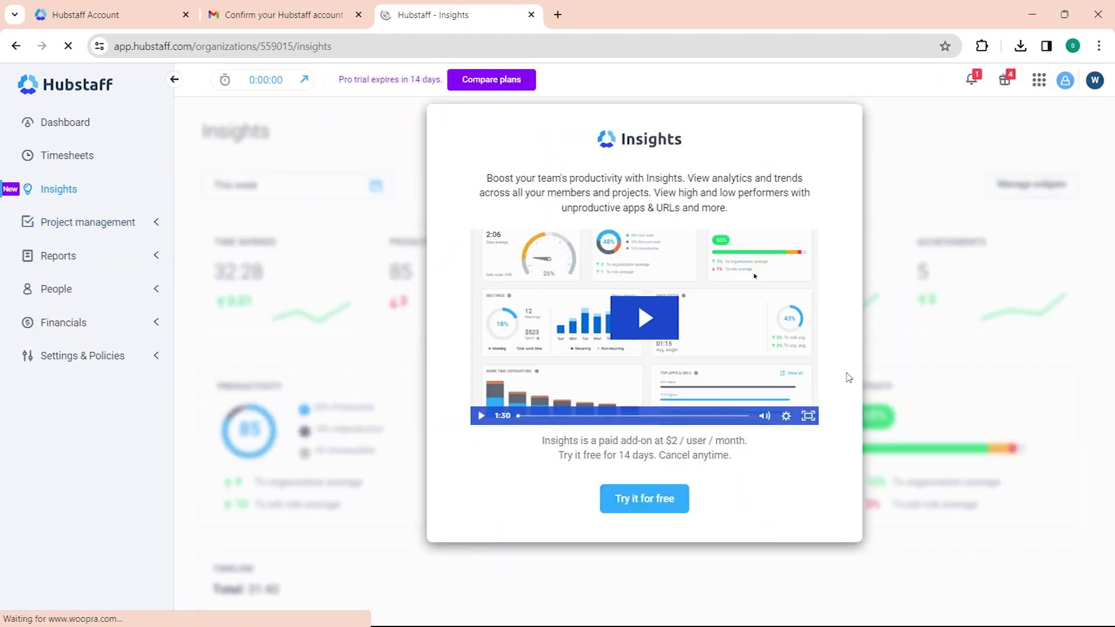
pyautogui.click(103, 257)
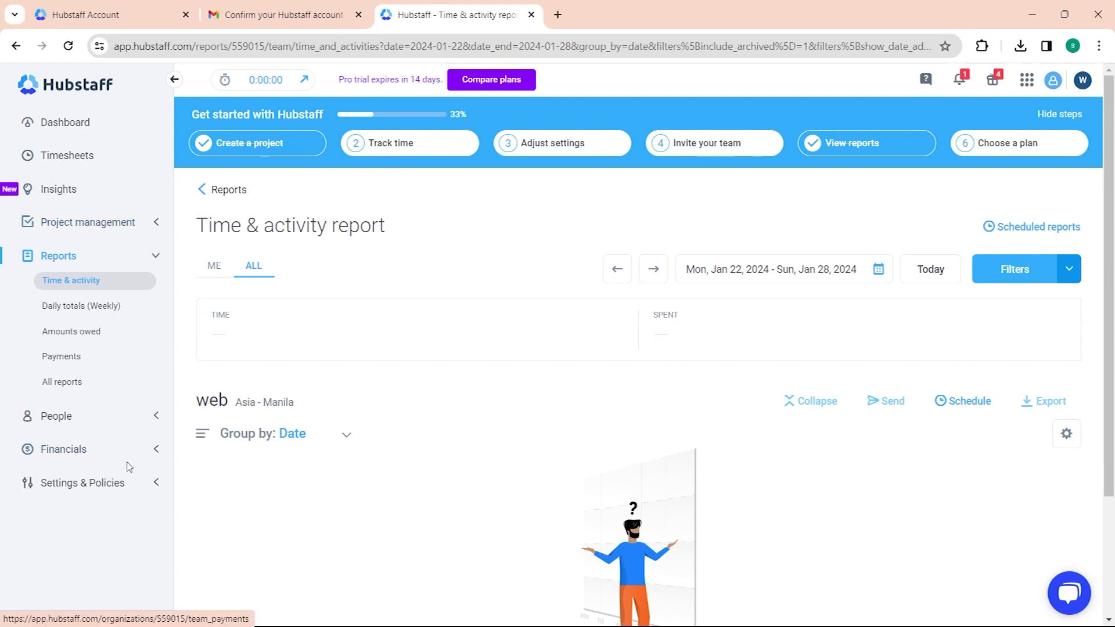
# Step: Return to the Projects page listing Design, Marketing and sam
pyautogui.click(143, 224)
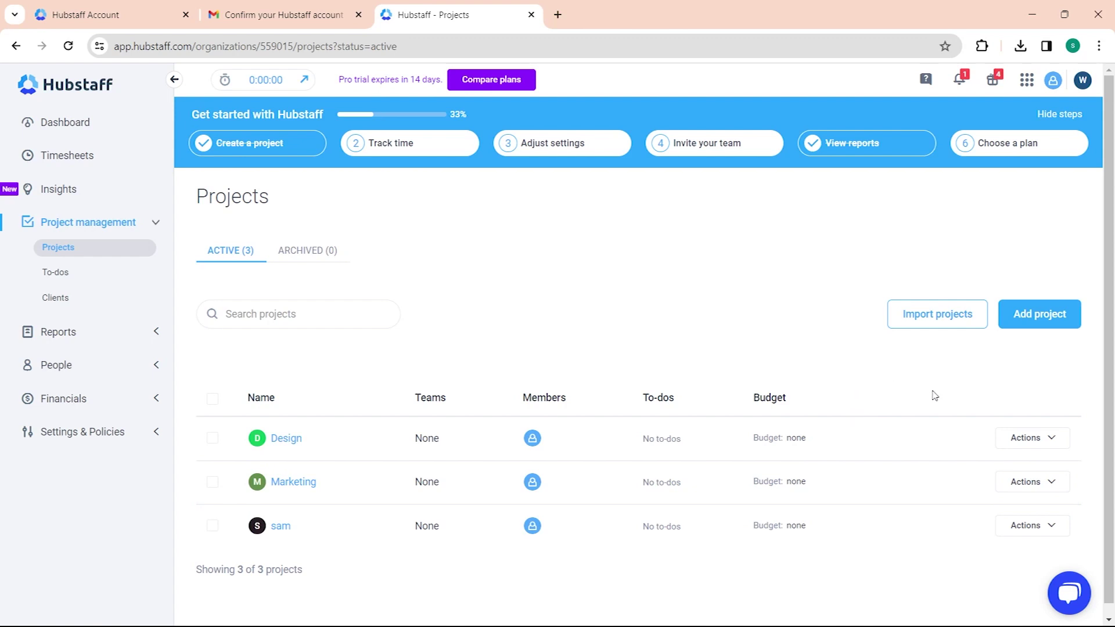
# Step: Add a new project named Sample and save it
pyautogui.click(1049, 323)
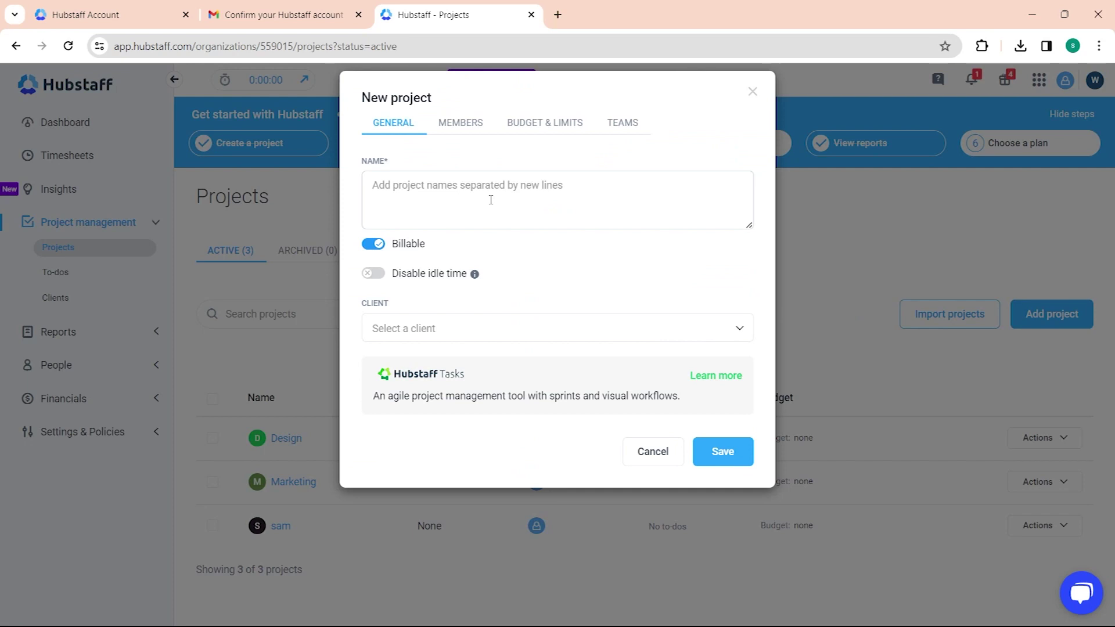
pyautogui.click(484, 191)
pyautogui.write('ampl')
pyautogui.hotkey('ctrl', 'a')
pyautogui.write('S')
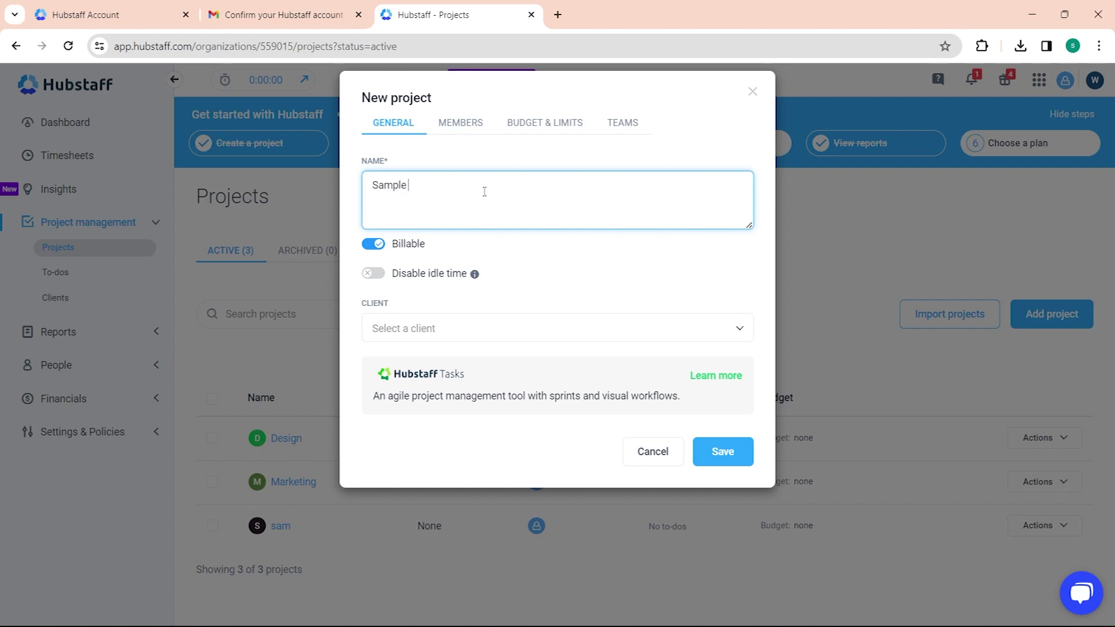
pyautogui.click(746, 460)
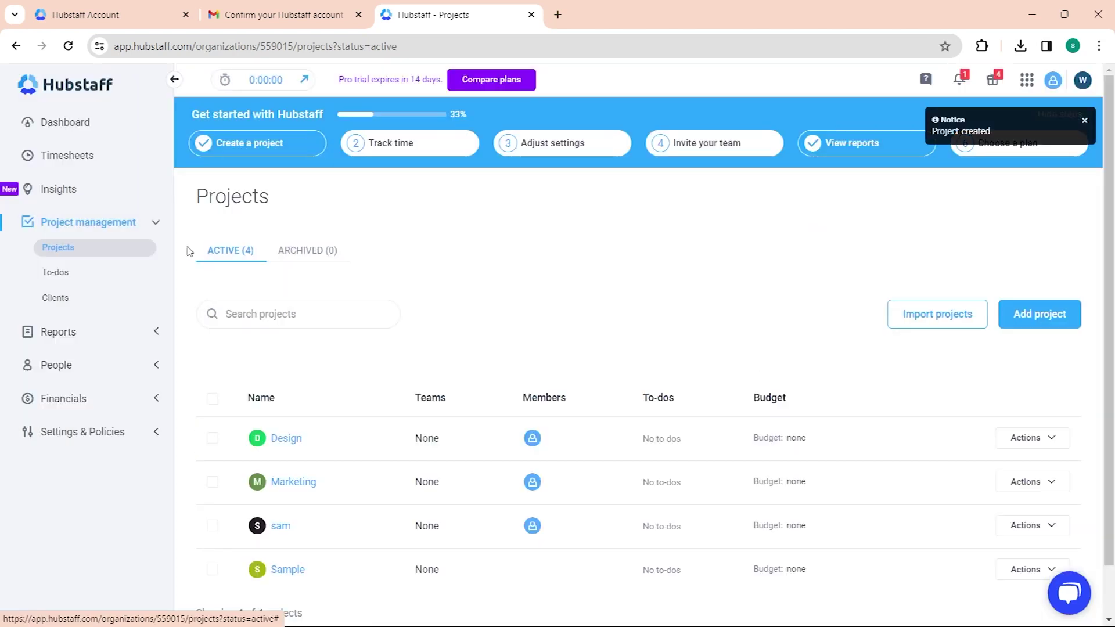
# Step: Show the To-dos page for the Sample project, dismissing the intro and Tasks promotion
pyautogui.click(51, 277)
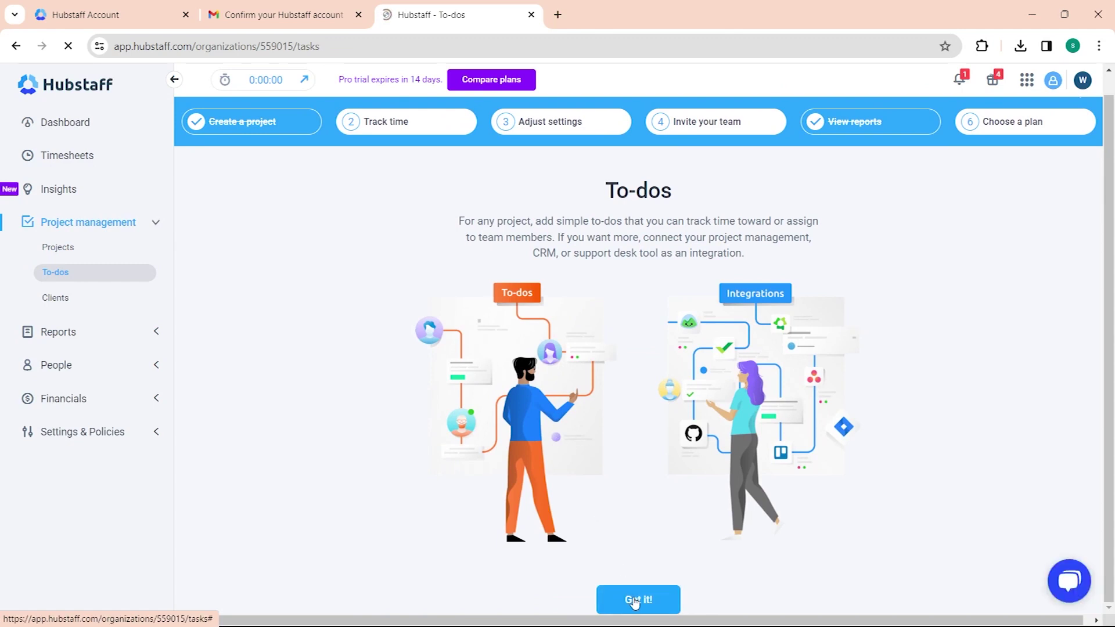
pyautogui.click(637, 594)
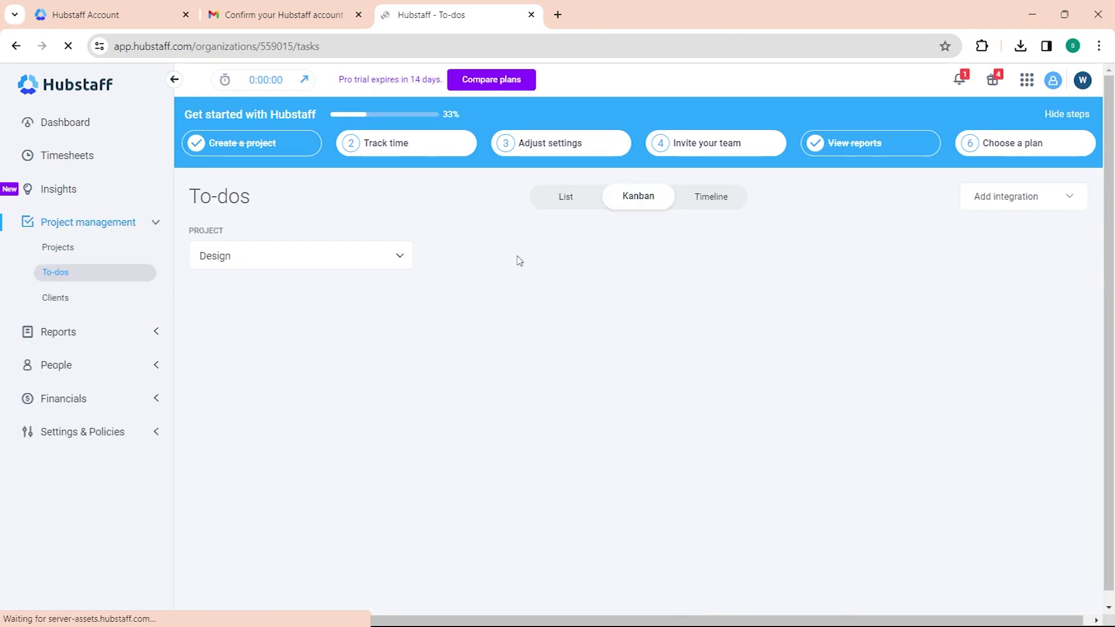
pyautogui.click(372, 234)
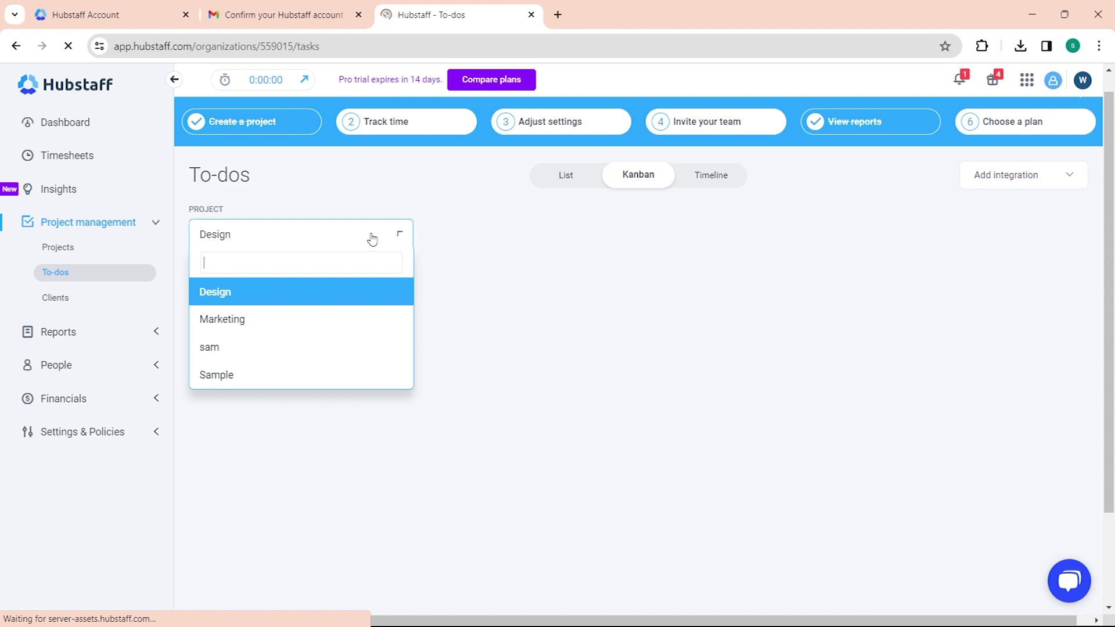
pyautogui.click(238, 372)
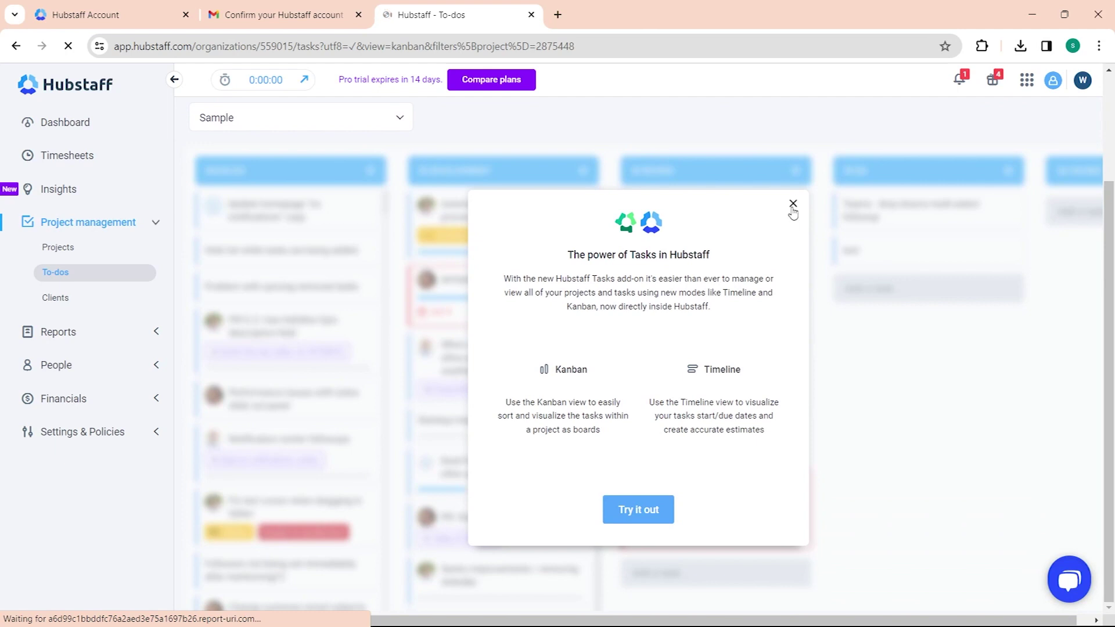
pyautogui.click(794, 204)
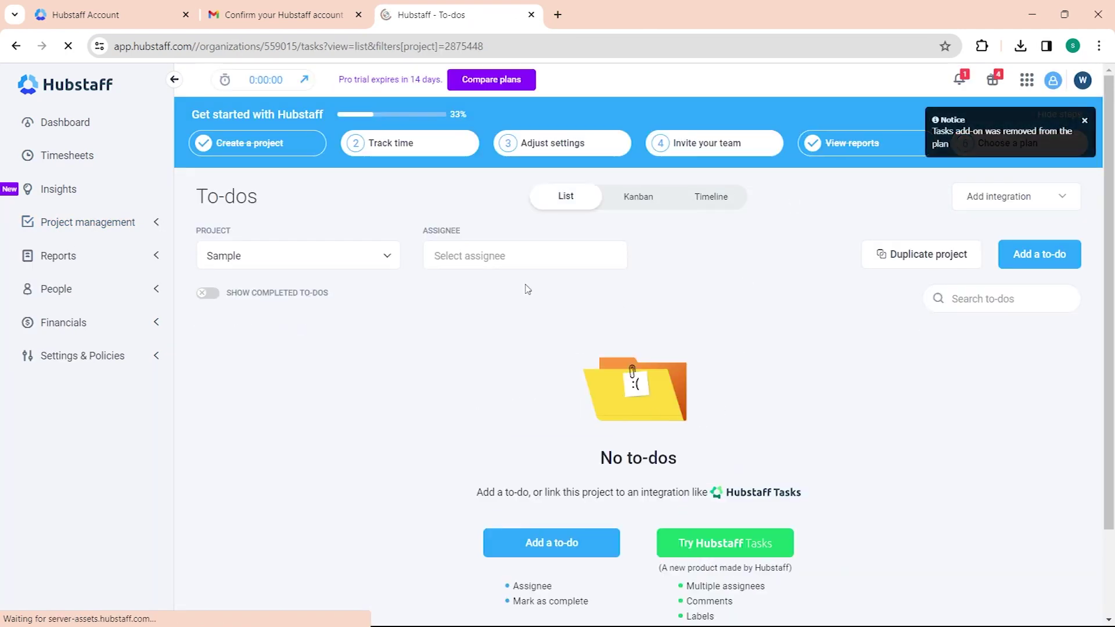
# Step: Start a new to-do named Sample 1 and try saving it without an assignee
pyautogui.click(552, 545)
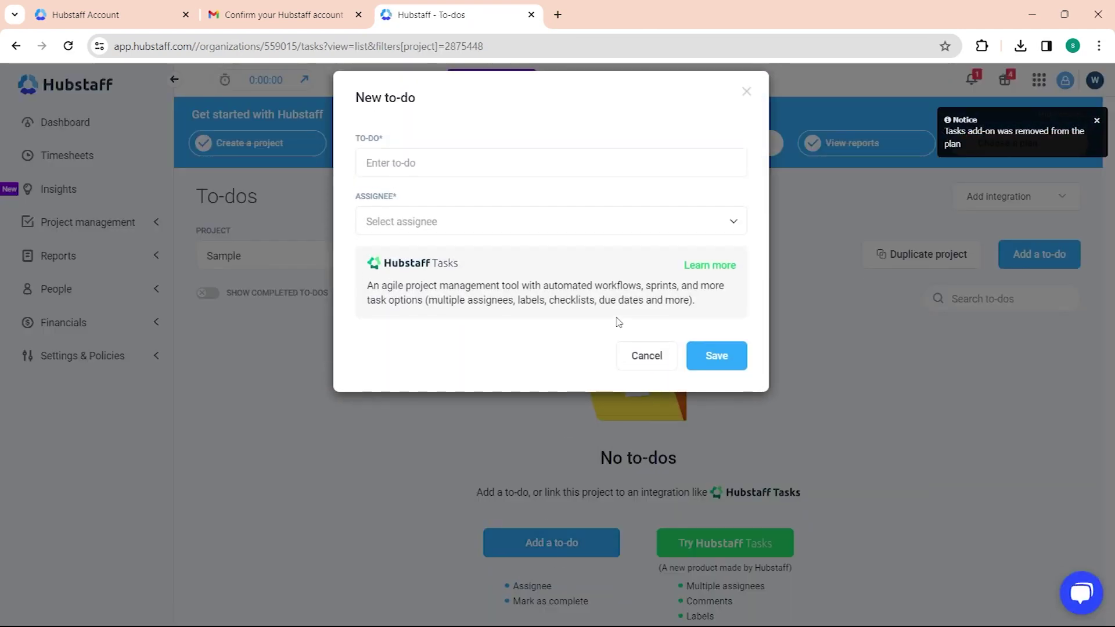
pyautogui.click(414, 163)
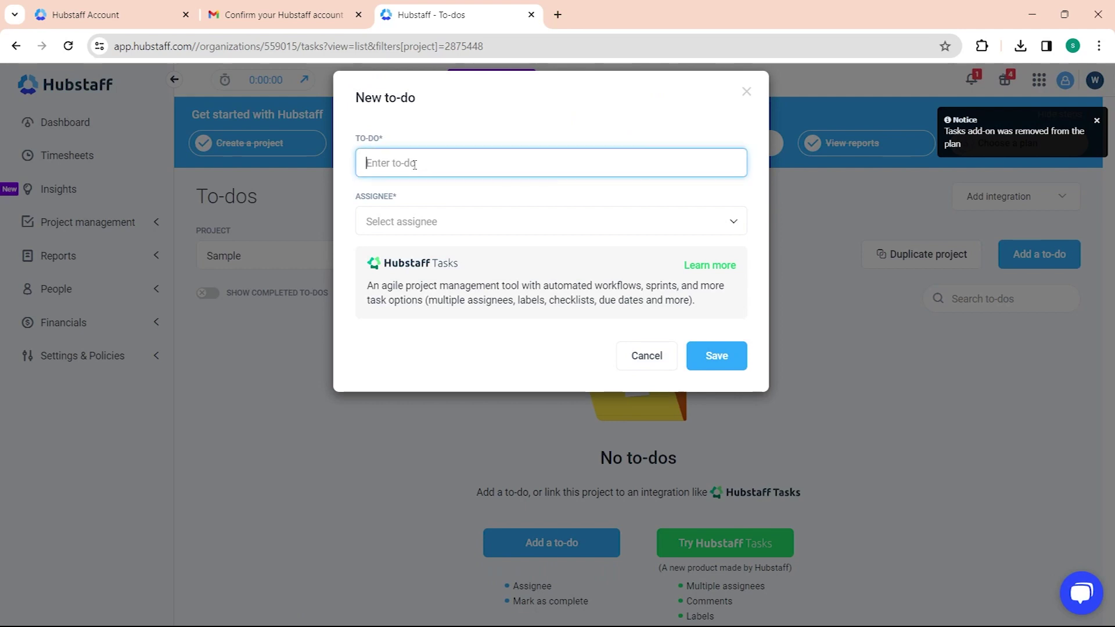
pyautogui.write('Sample 1')
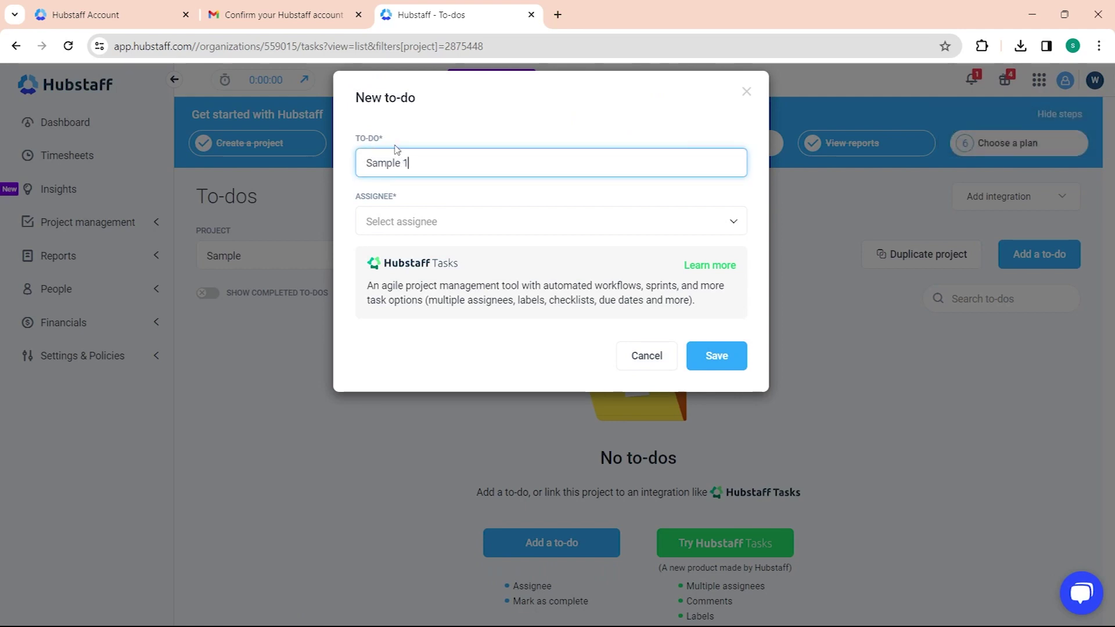
pyautogui.click(478, 224)
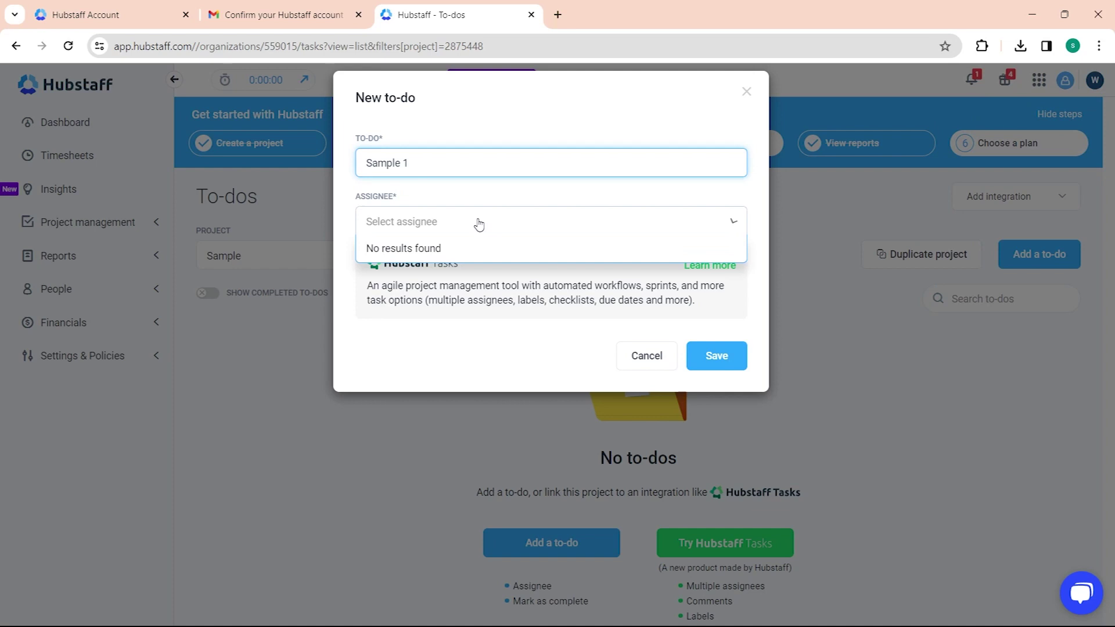
pyautogui.click(435, 228)
pyautogui.click(721, 357)
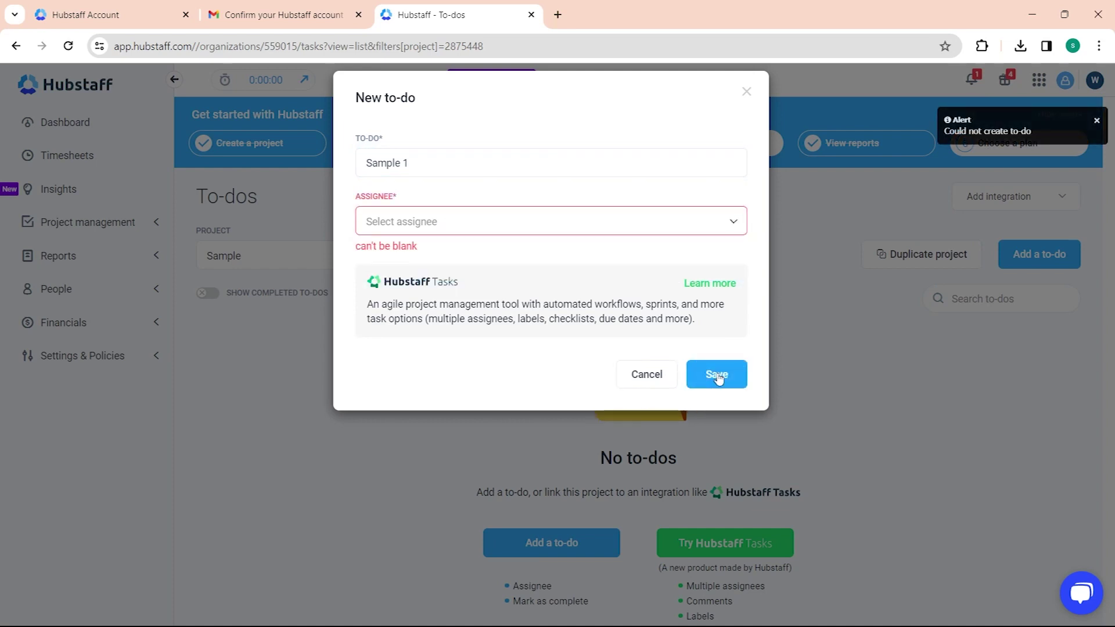
# Step: Check the assignee list again, find it empty, and cancel the Sample 1 to-do
pyautogui.click(550, 222)
pyautogui.click(415, 225)
pyautogui.click(420, 228)
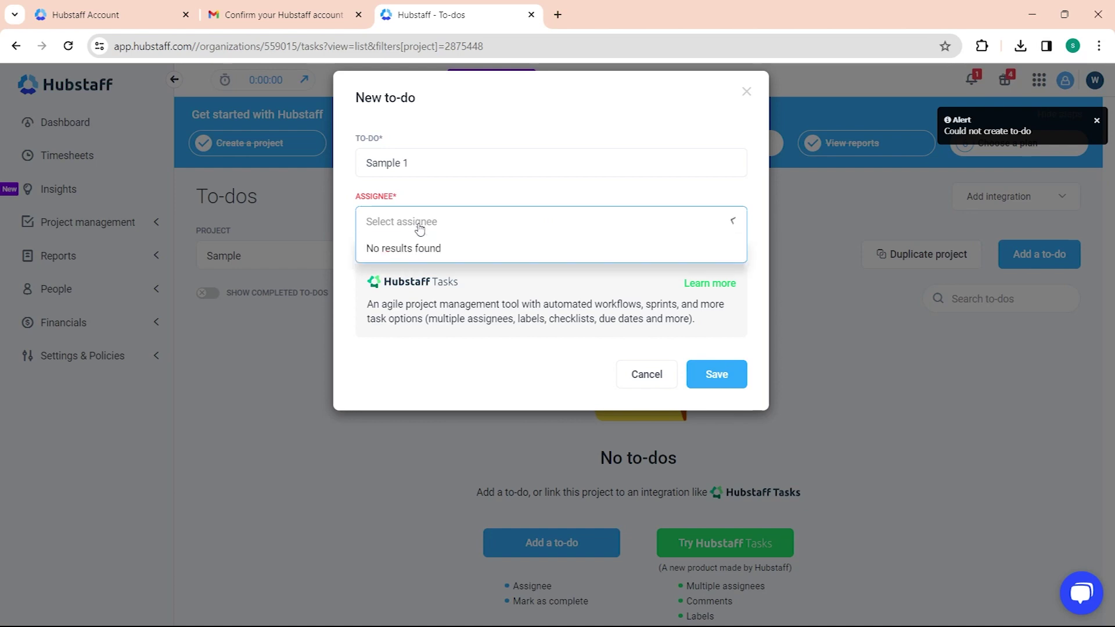
pyautogui.click(419, 229)
pyautogui.click(418, 228)
pyautogui.click(418, 228)
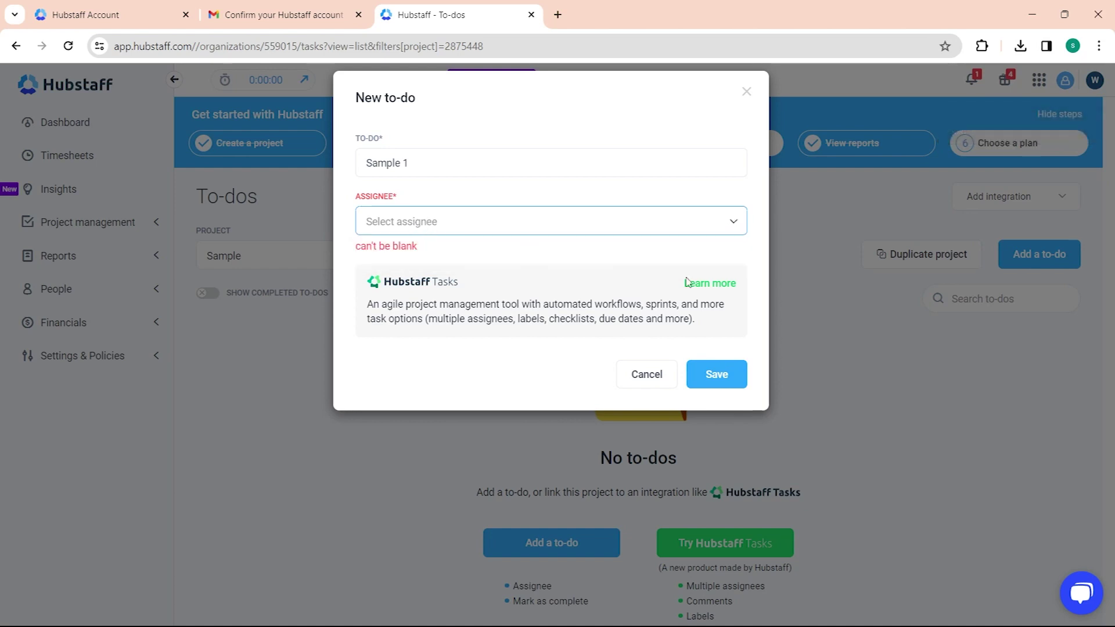
pyautogui.click(653, 369)
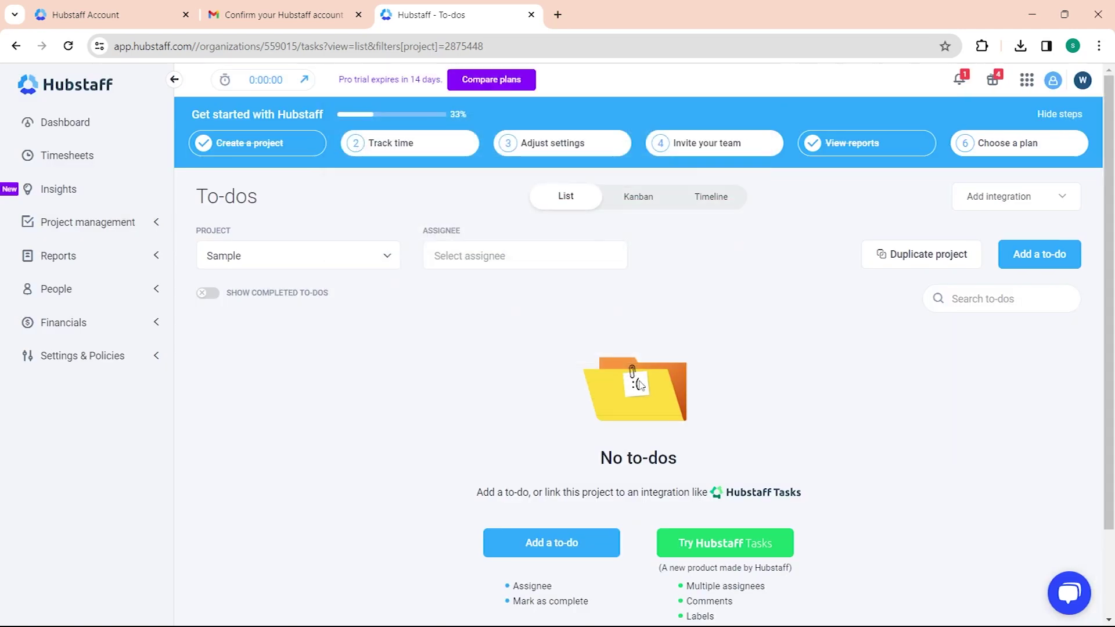
# Step: Go back through Projects to To-dos, then move on to the Clients list
pyautogui.click(140, 226)
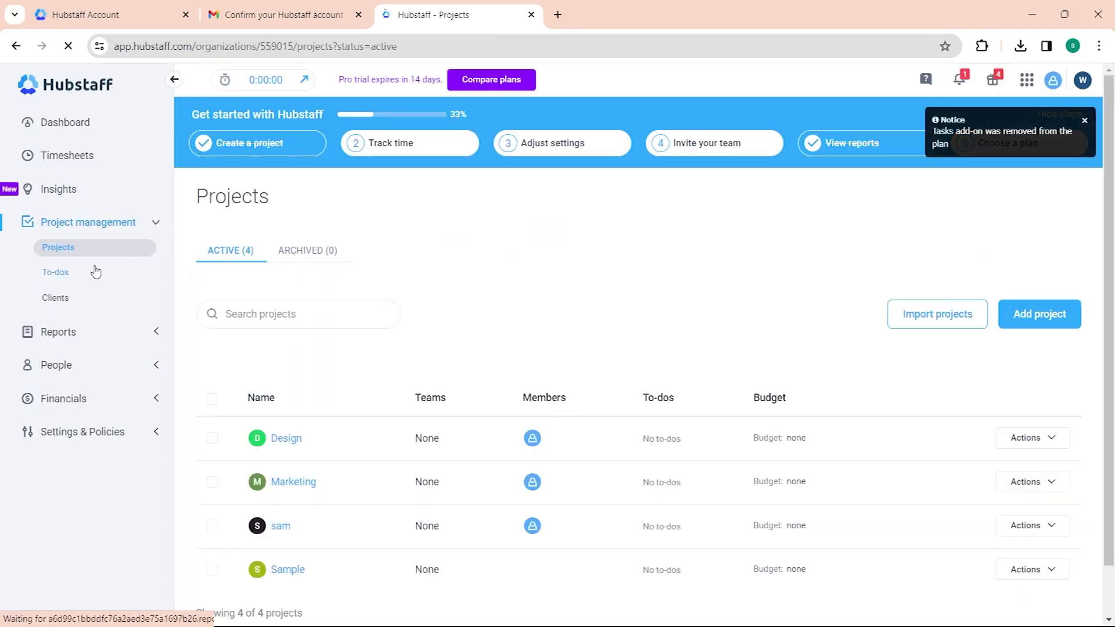
pyautogui.click(74, 280)
pyautogui.click(281, 268)
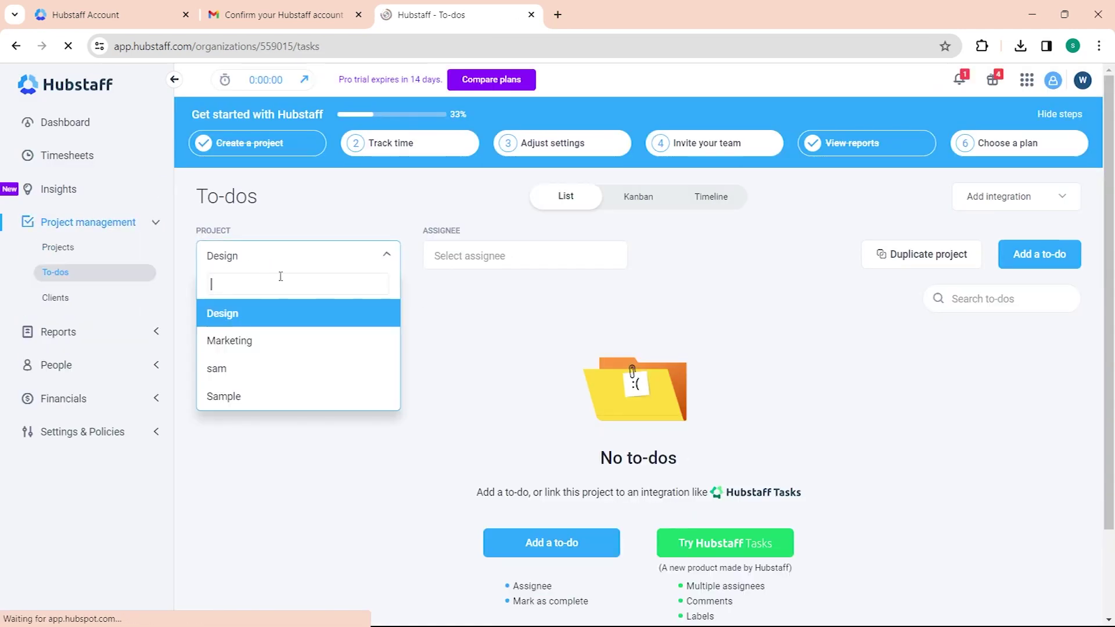
pyautogui.click(66, 299)
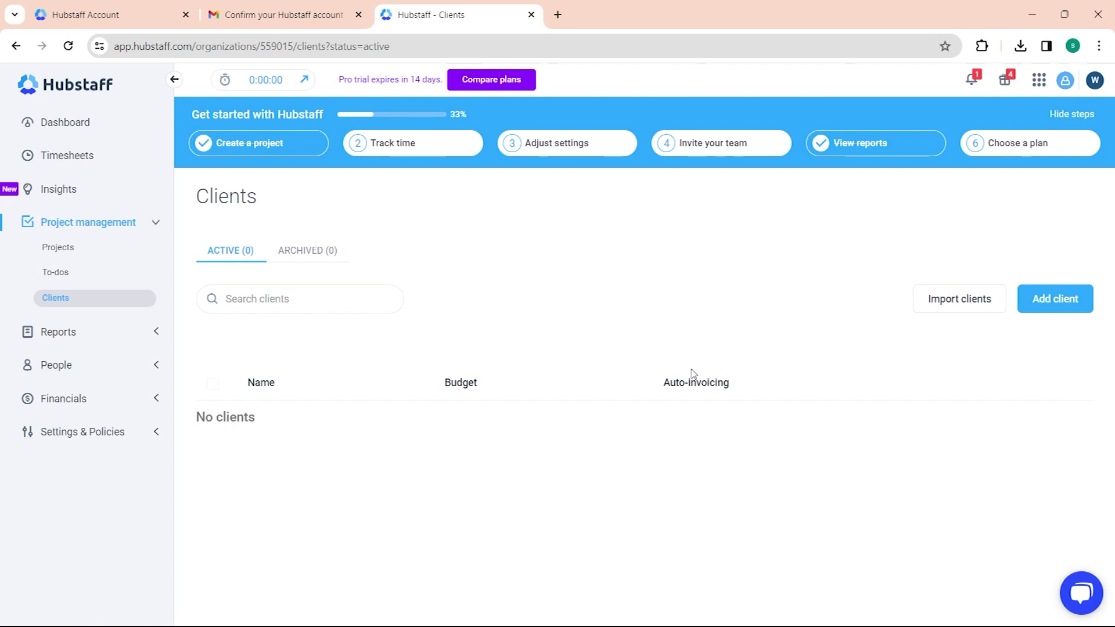
# Step: Open the All reports overview with its General and Payment report types
pyautogui.click(137, 346)
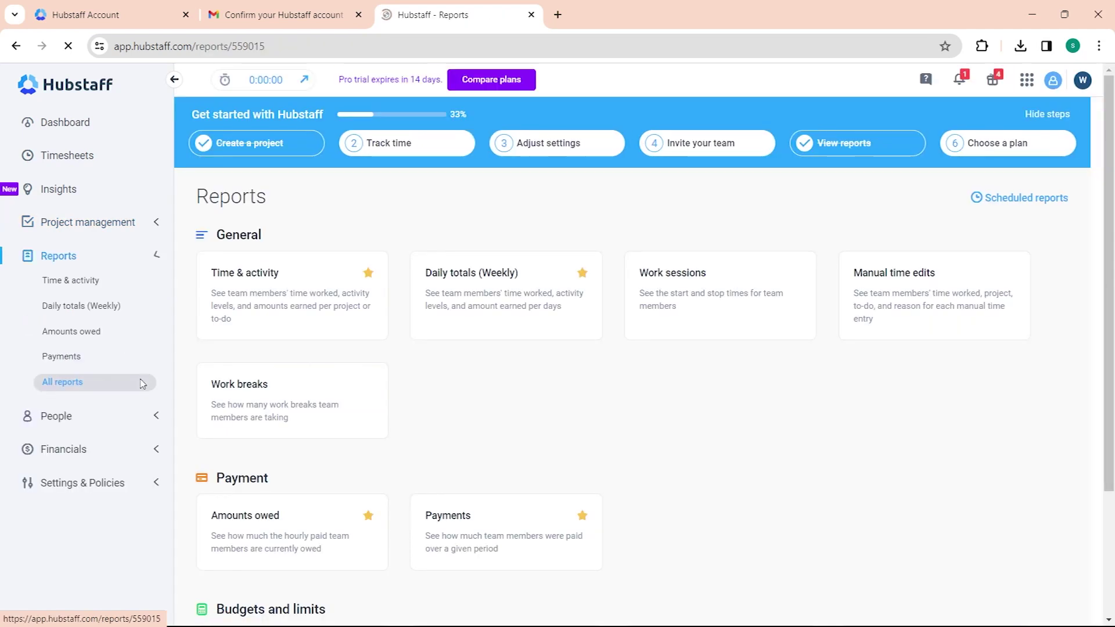
# Step: Inspect the manual 9:00 am–5:00 pm Design entry on Thu Jan 25, then close its details
pyautogui.click(100, 286)
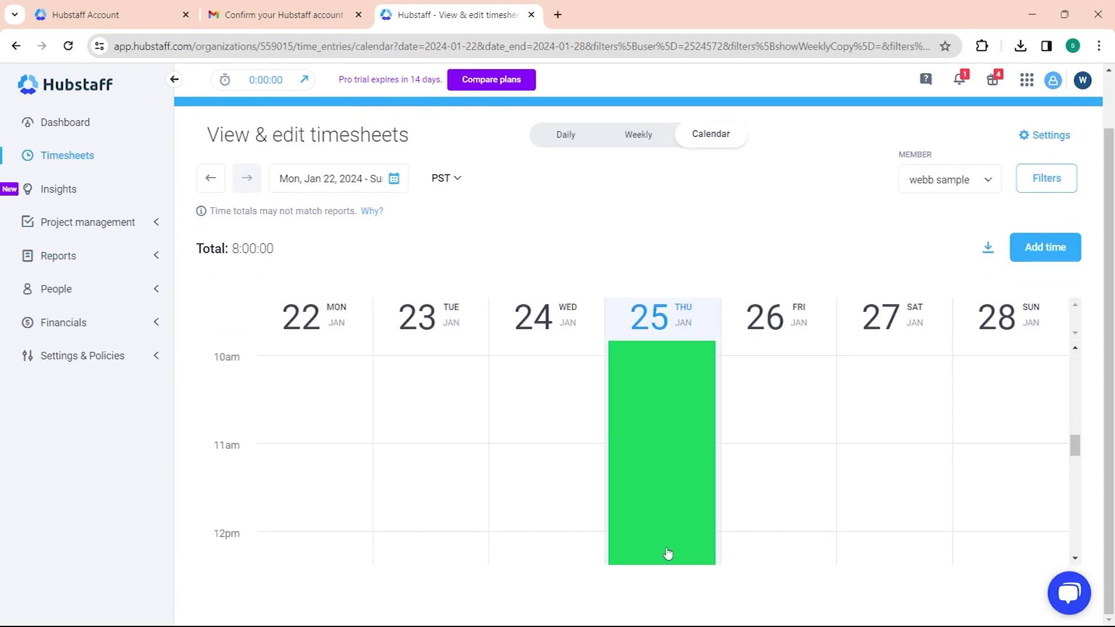
pyautogui.scroll(-7, 654, 422)
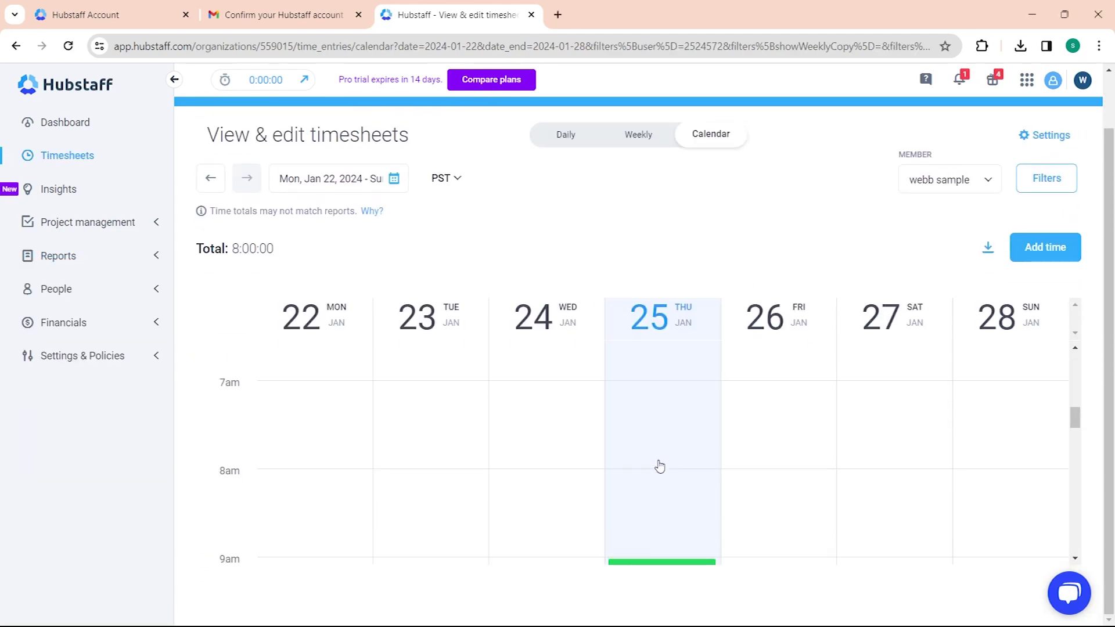
pyautogui.scroll(7, 656, 456)
pyautogui.scroll(-7, 660, 460)
pyautogui.scroll(-3, 665, 464)
pyautogui.scroll(5, 665, 462)
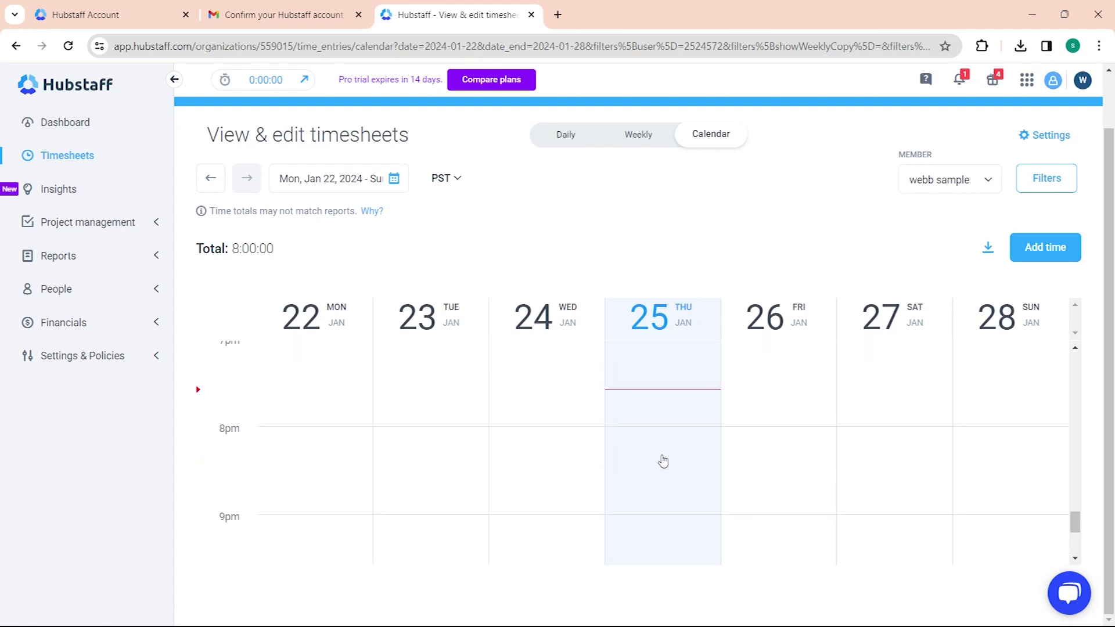
pyautogui.scroll(10, 665, 462)
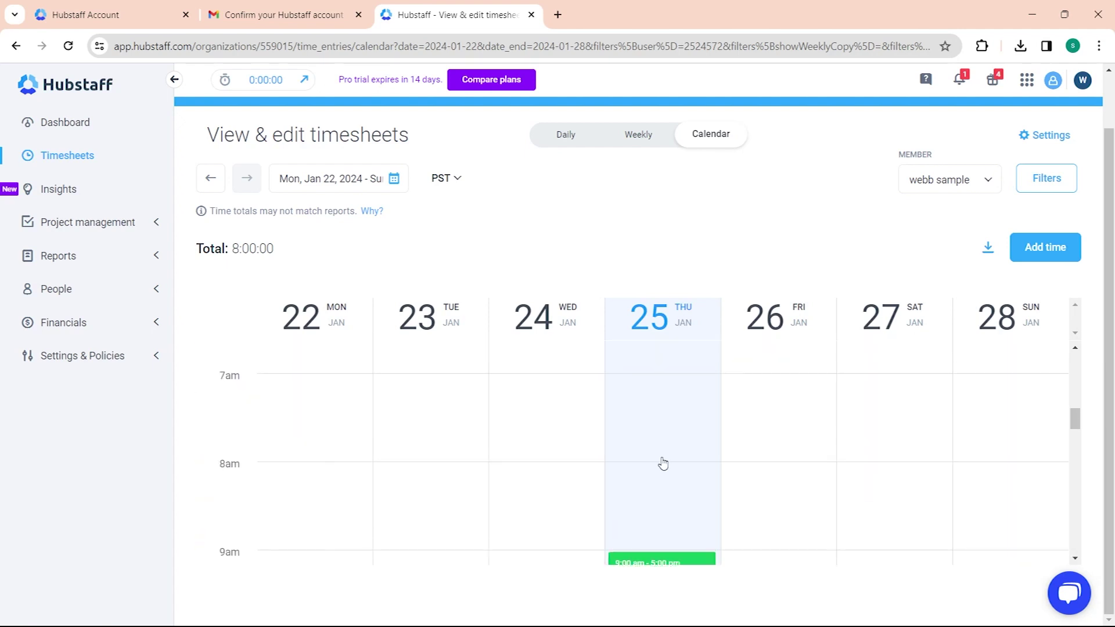
pyautogui.scroll(-2, 662, 463)
pyautogui.click(654, 512)
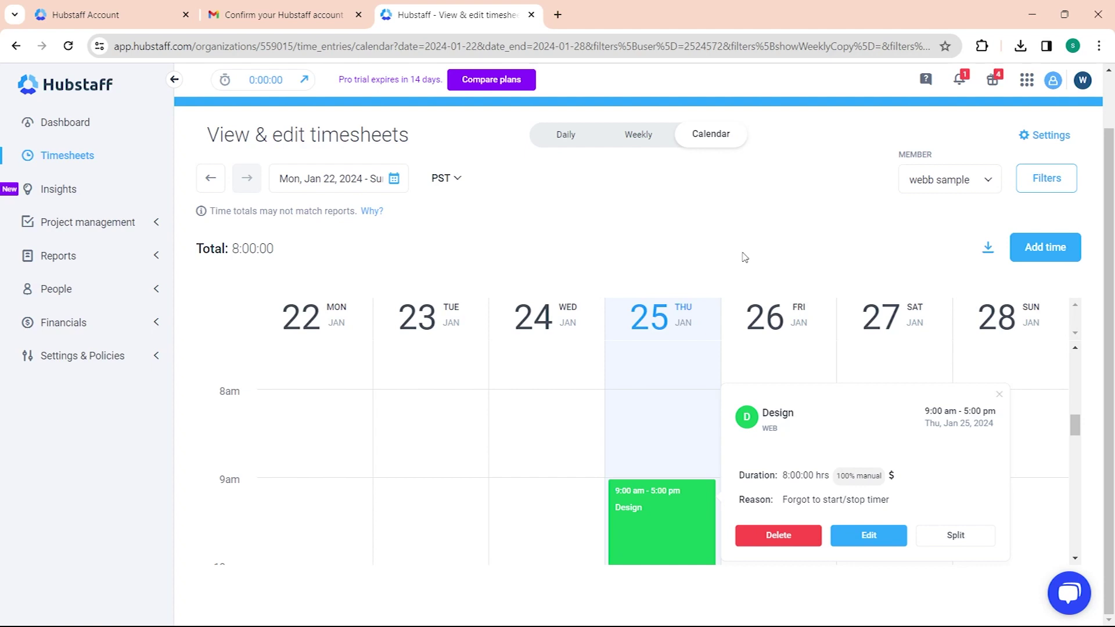
pyautogui.click(1000, 396)
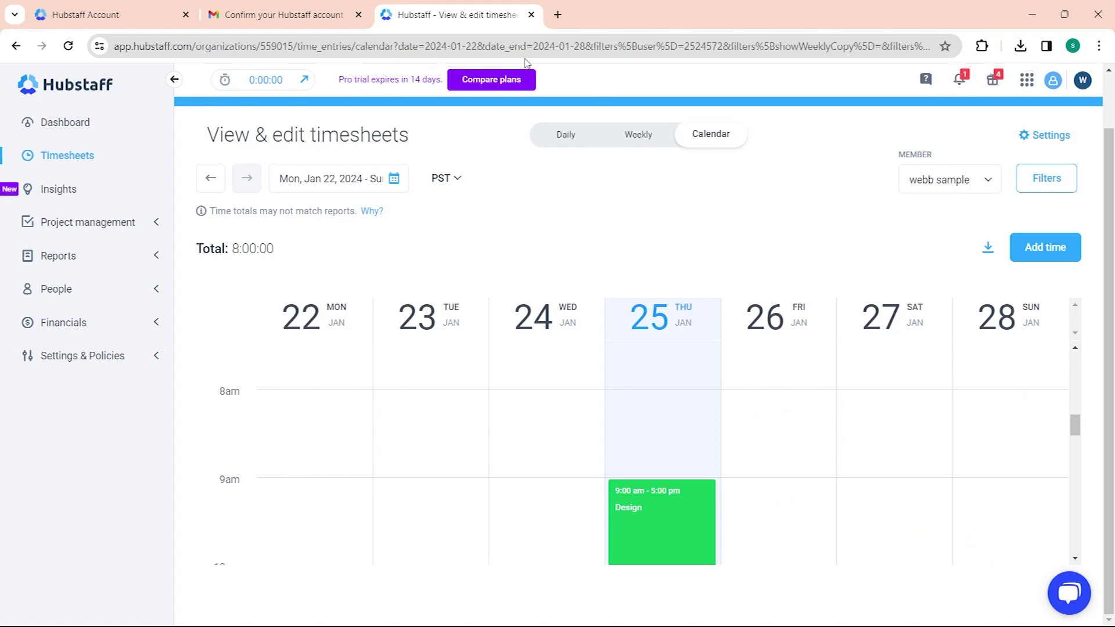
pyautogui.click(1044, 254)
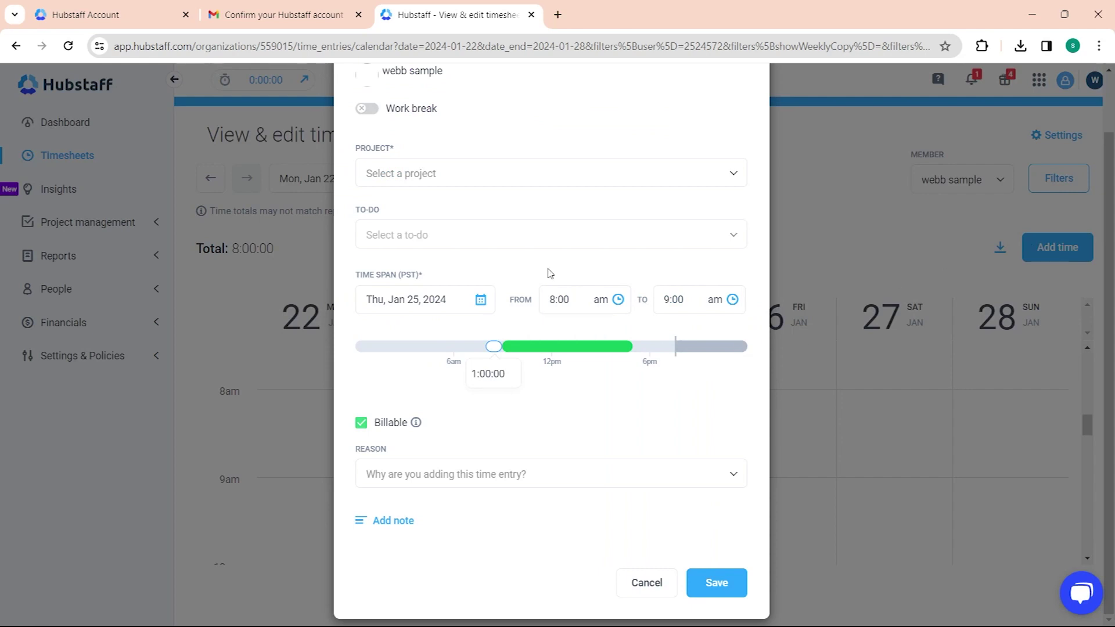
pyautogui.click(456, 174)
pyautogui.click(419, 244)
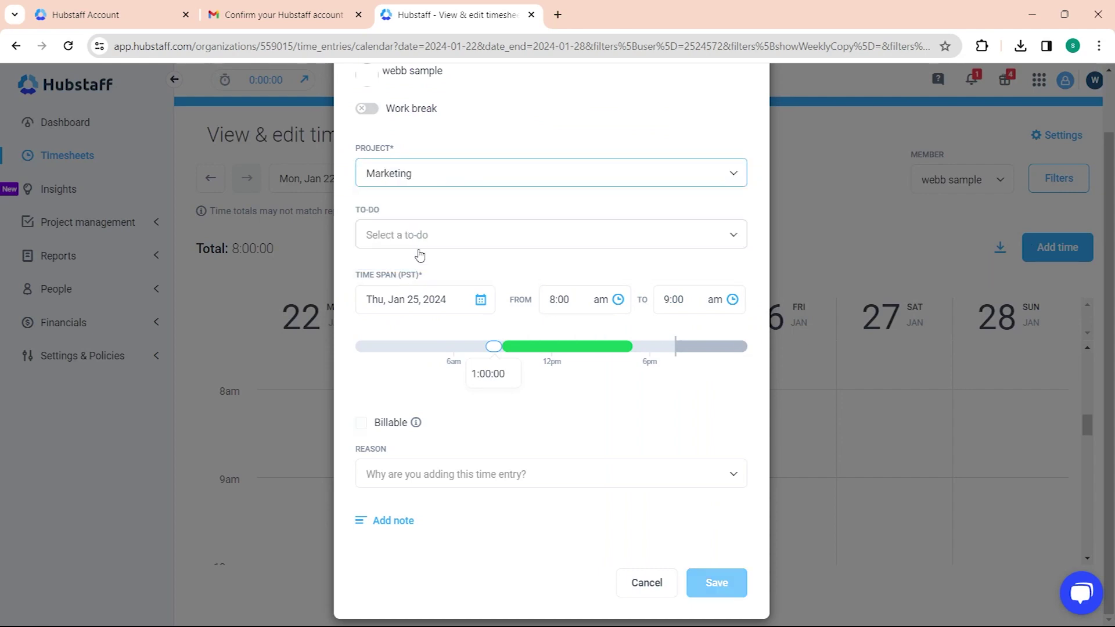
pyautogui.click(415, 308)
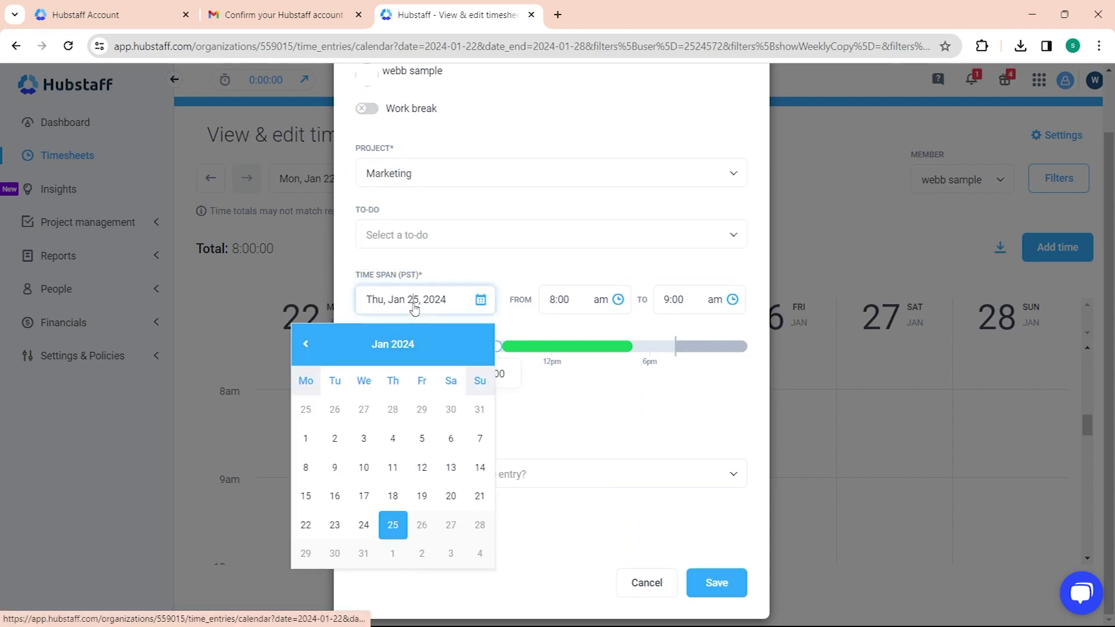
pyautogui.click(364, 525)
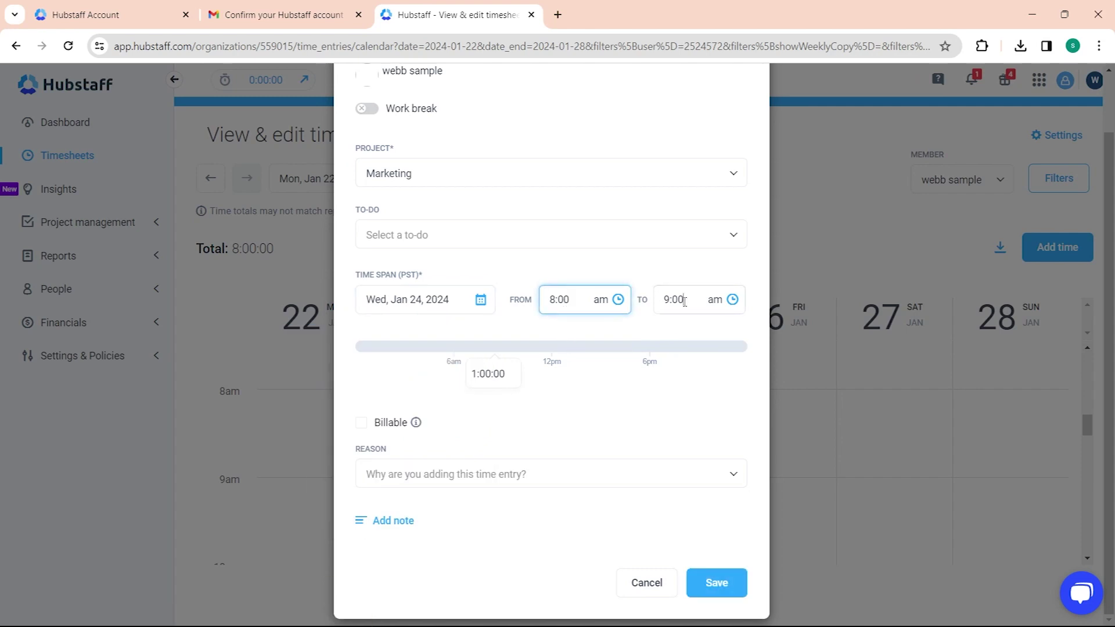
pyautogui.press('Tab')
pyautogui.click(425, 485)
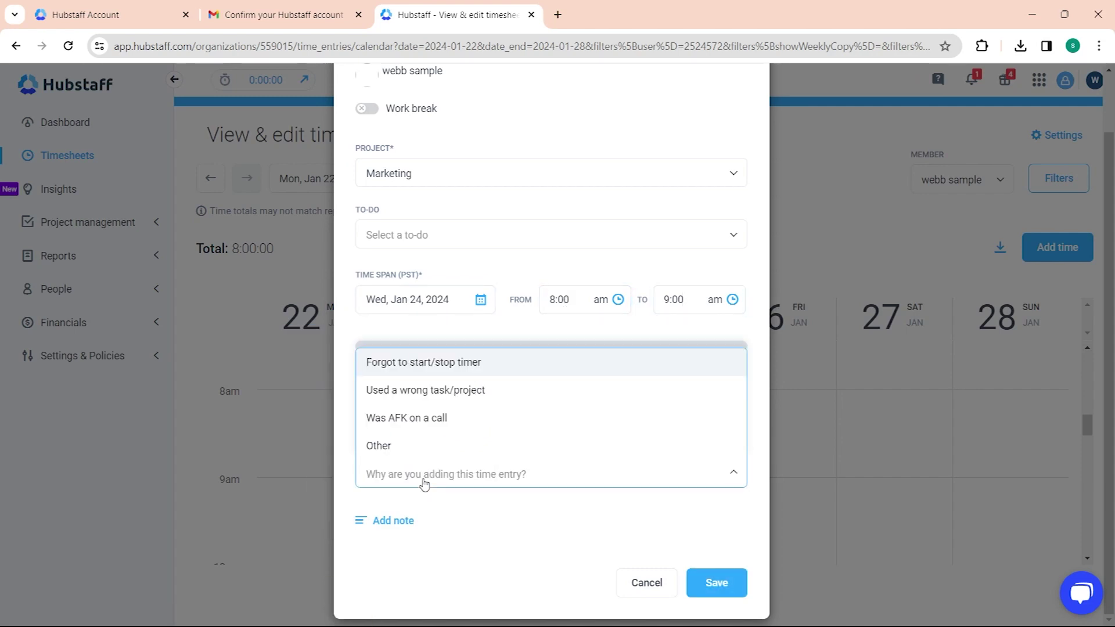
pyautogui.click(425, 485)
pyautogui.scroll(2, 426, 494)
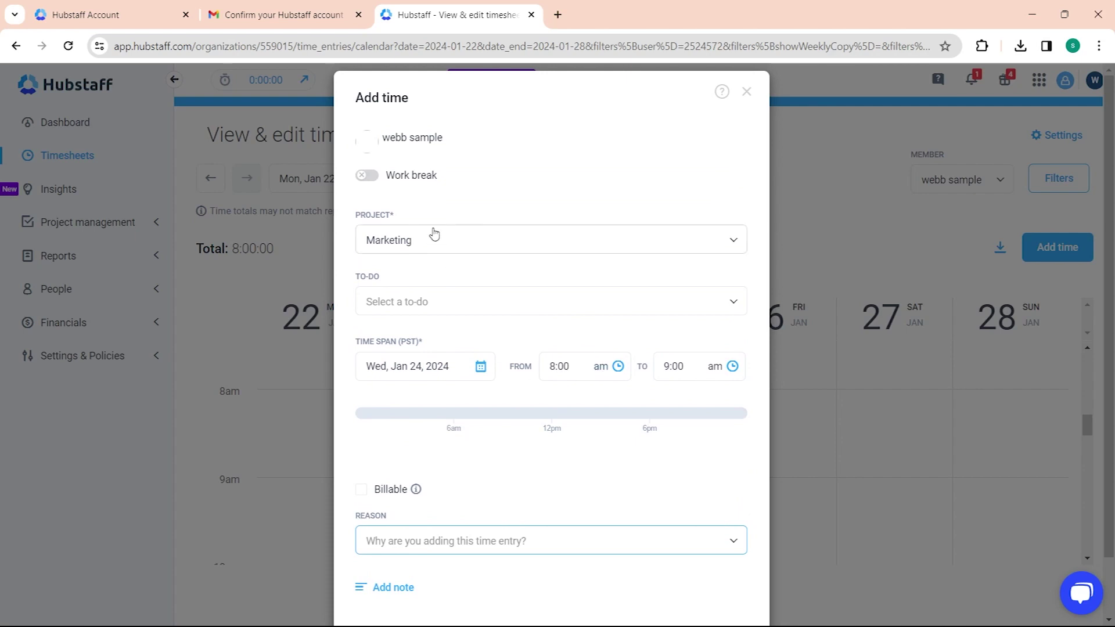
pyautogui.click(435, 233)
pyautogui.click(433, 238)
pyautogui.click(558, 301)
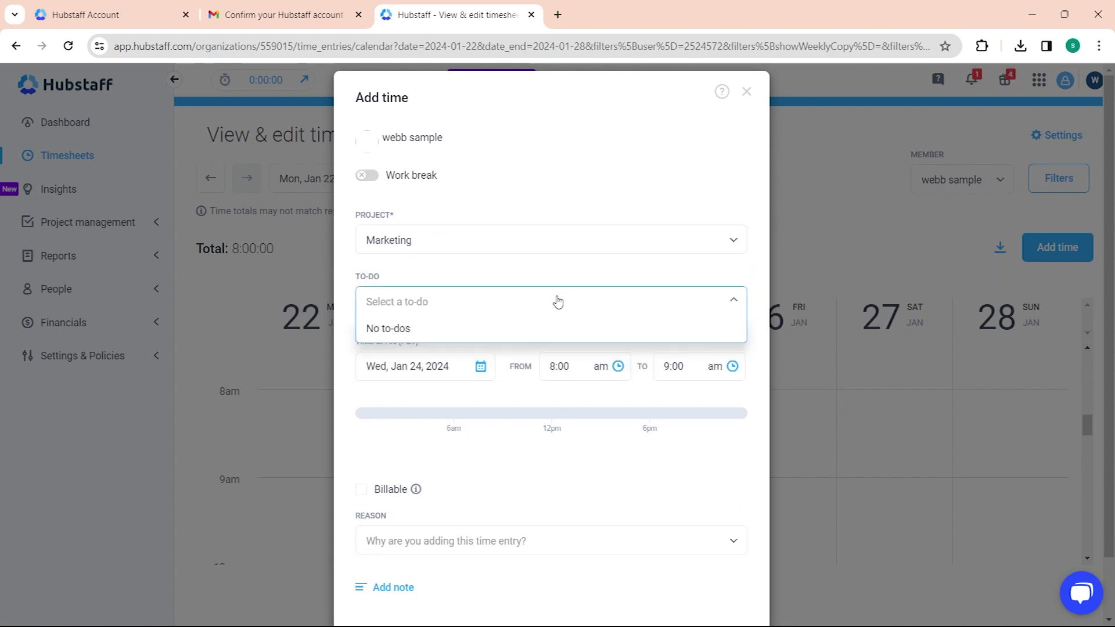
pyautogui.click(558, 301)
pyautogui.scroll(-2, 690, 341)
pyautogui.click(645, 595)
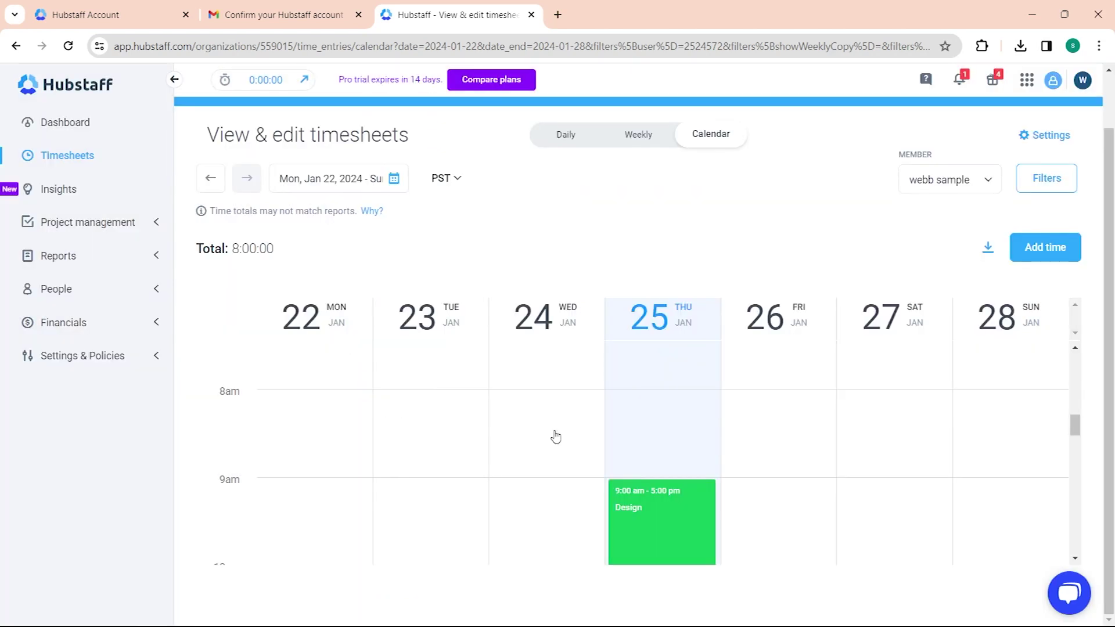
# Step: Open the Daily totals (Weekly) report for Jan 22–28, 2024 and review its chart and member table
pyautogui.click(107, 259)
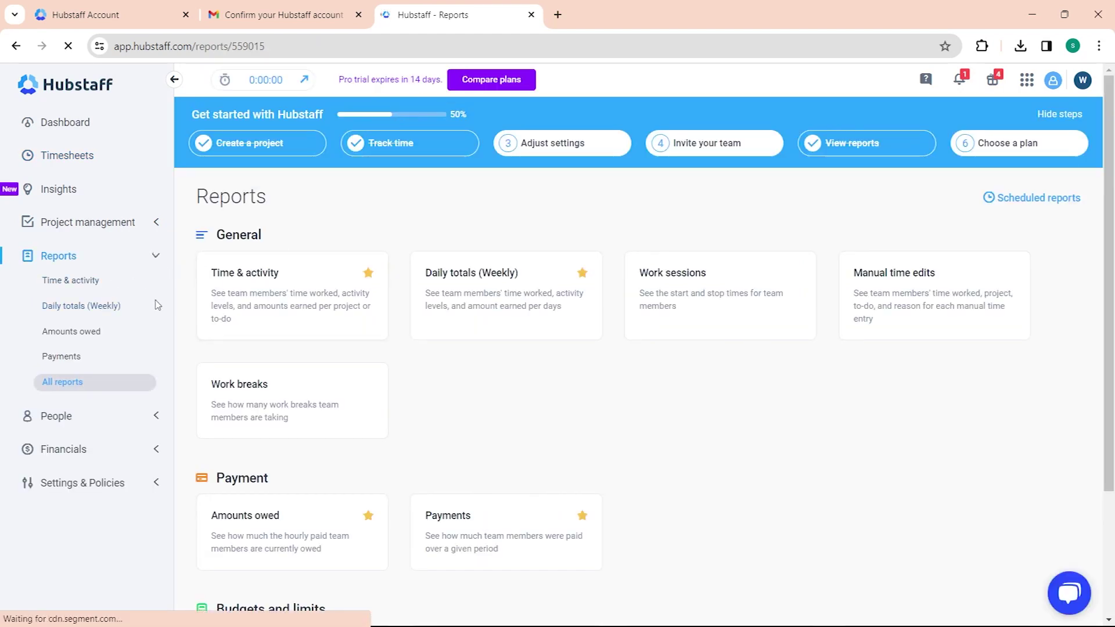
pyautogui.scroll(-1, 301, 319)
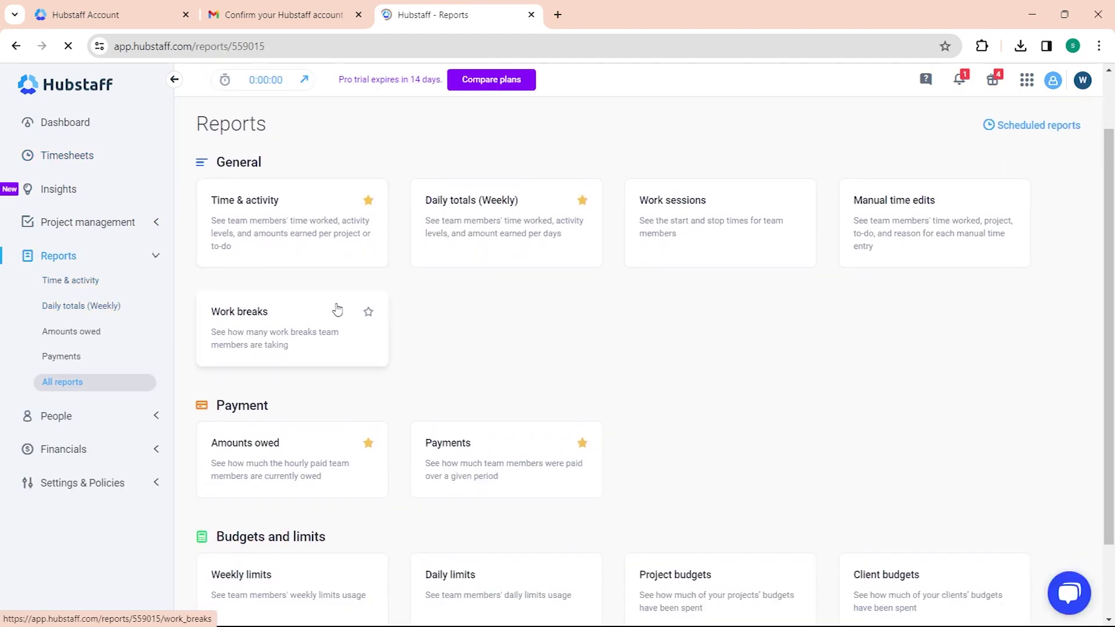
pyautogui.scroll(-1, 338, 308)
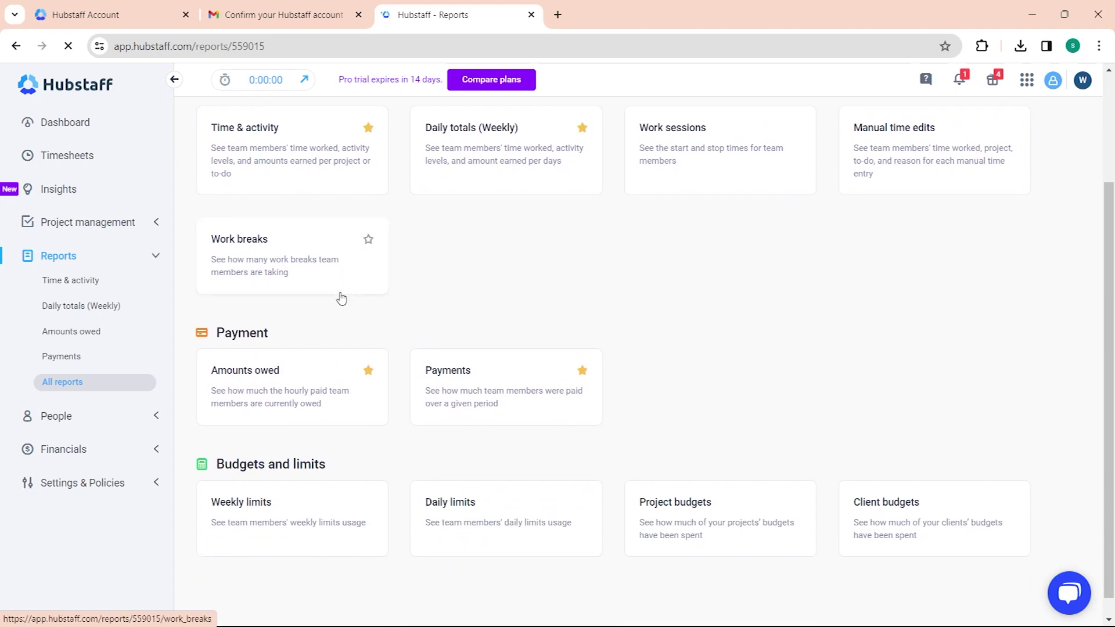
pyautogui.click(109, 315)
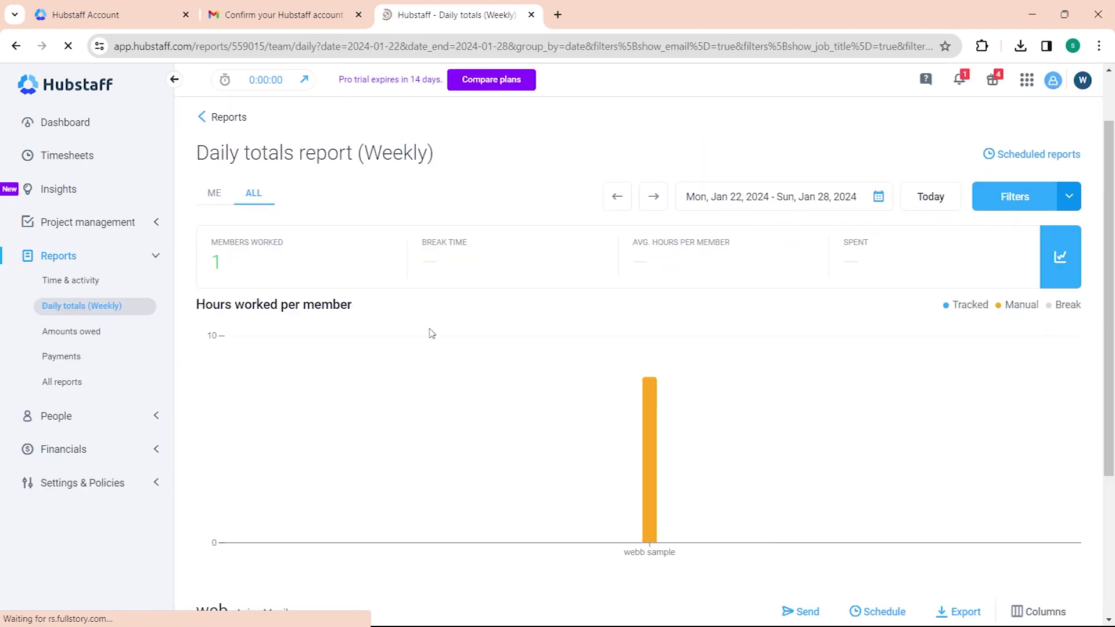
pyautogui.scroll(-1, 406, 311)
pyautogui.moveTo(656, 323)
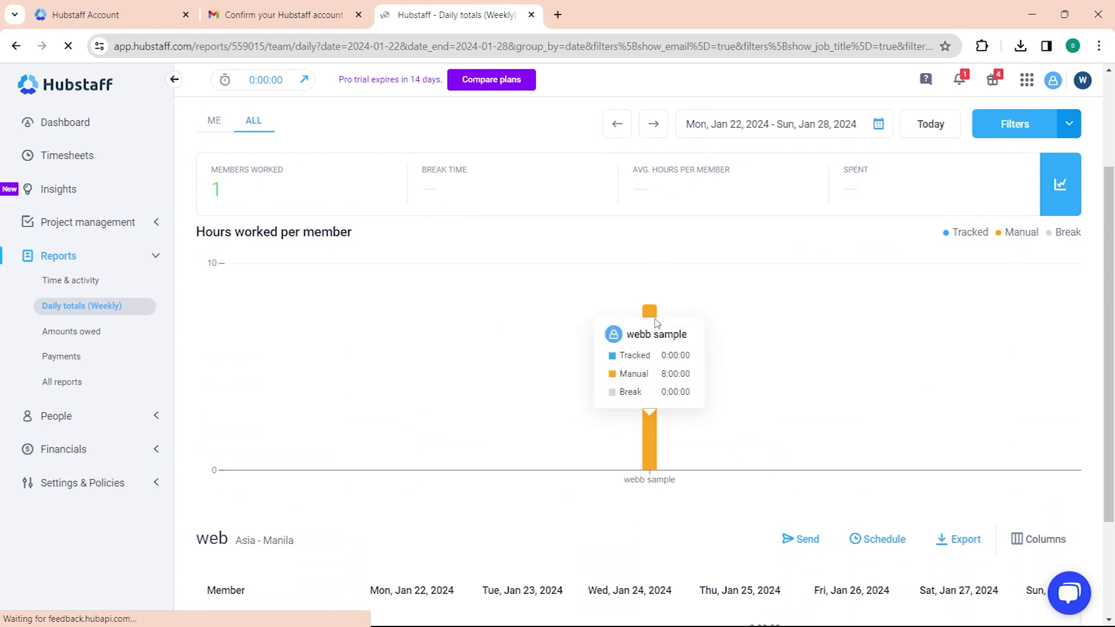
pyautogui.scroll(-2, 941, 305)
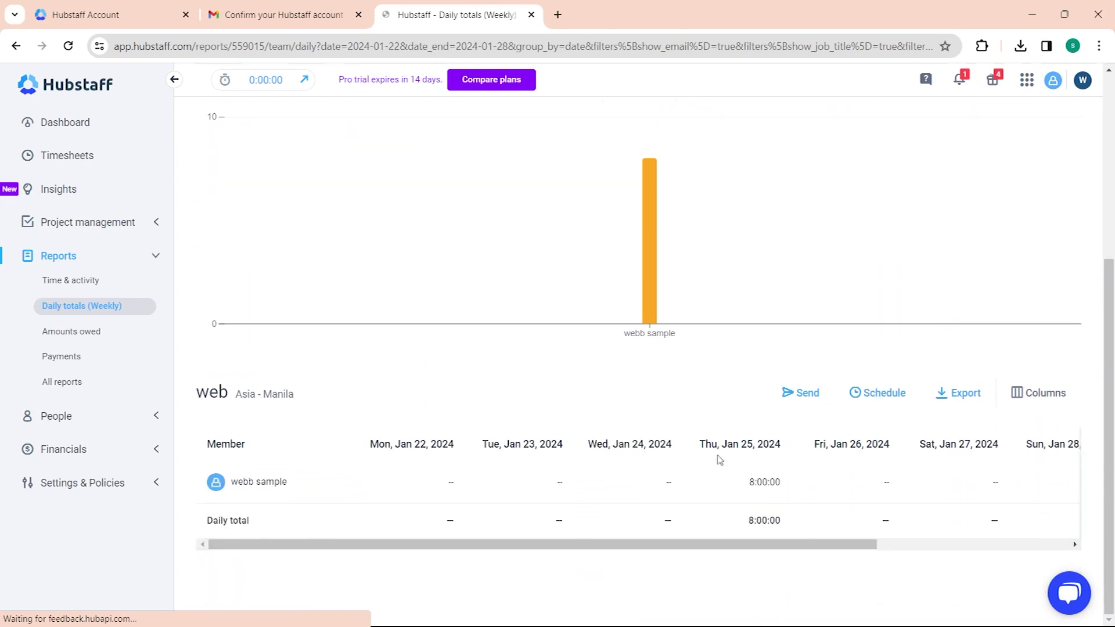
pyautogui.scroll(4, 494, 361)
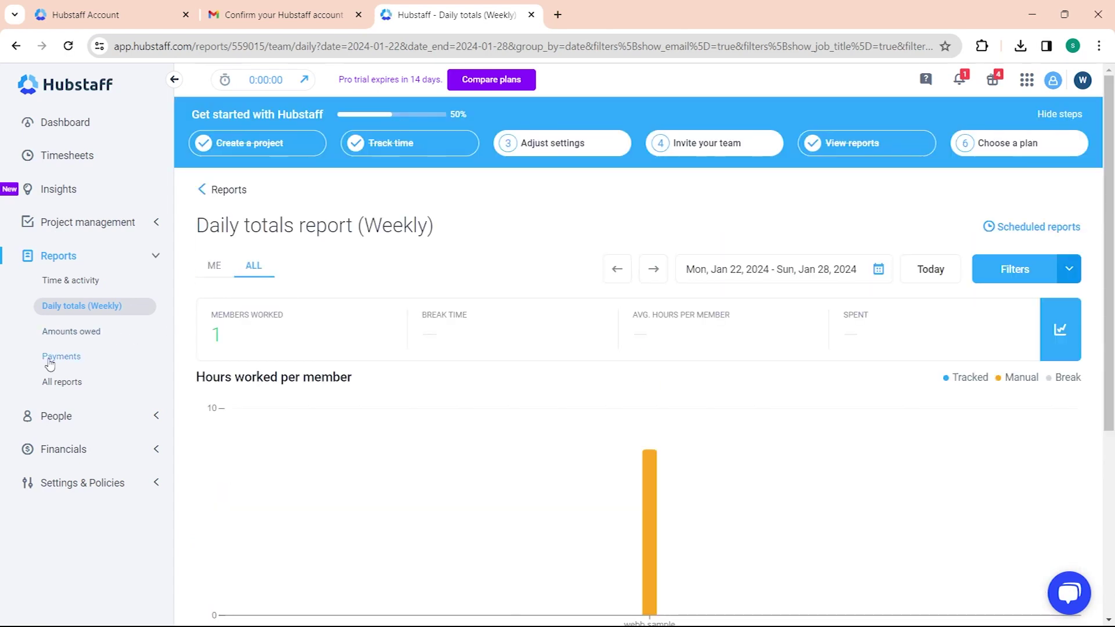
# Step: Visit the Members page and the Send payments page, dismissing the payments welcome video
pyautogui.click(56, 416)
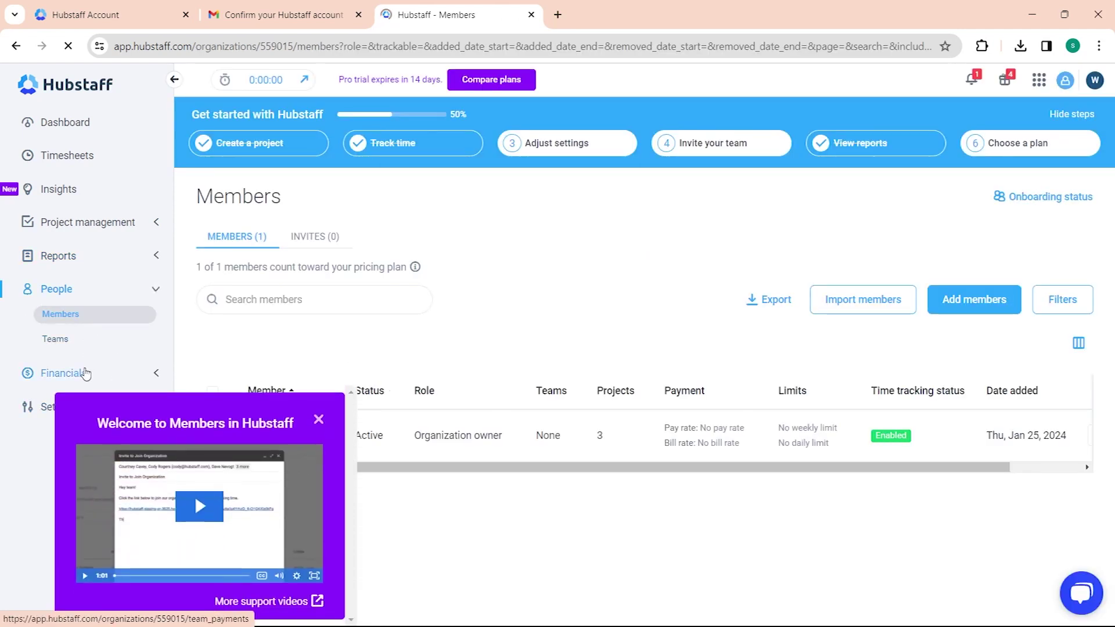
pyautogui.click(85, 374)
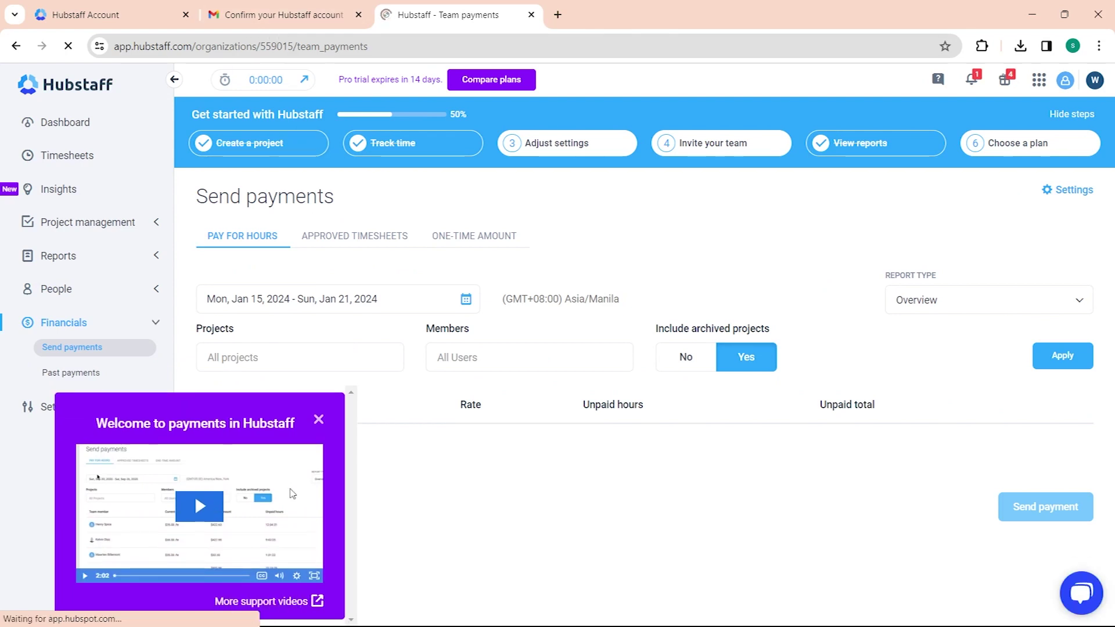
pyautogui.click(318, 420)
# Step: View the Settings & Policies overview and bring up the Hubstaff desktop timer
pyautogui.click(88, 407)
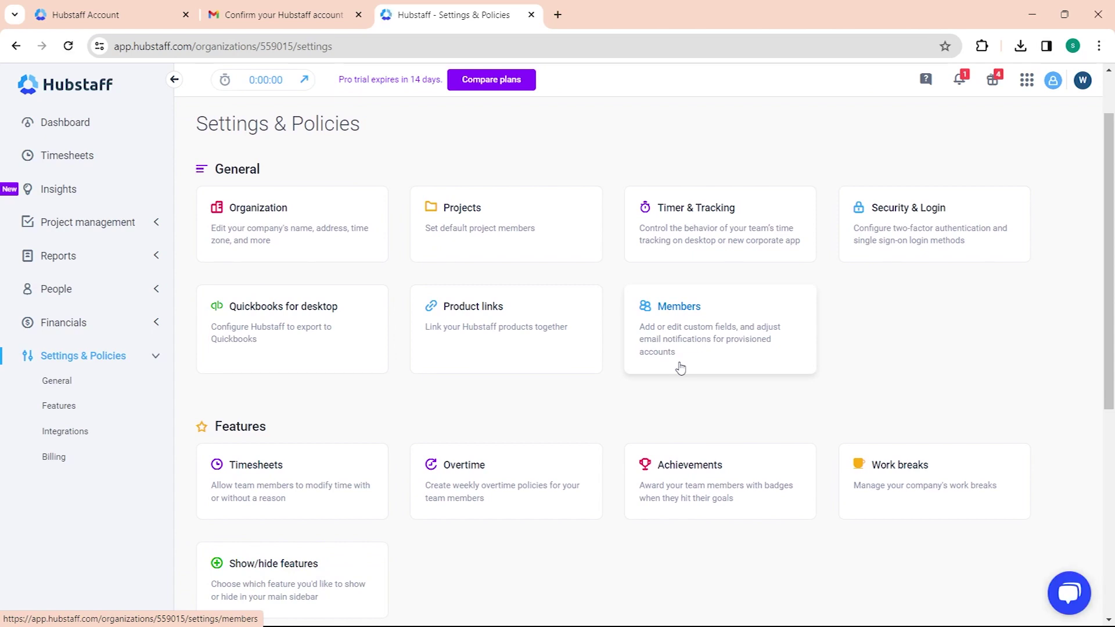
pyautogui.scroll(-1, 697, 372)
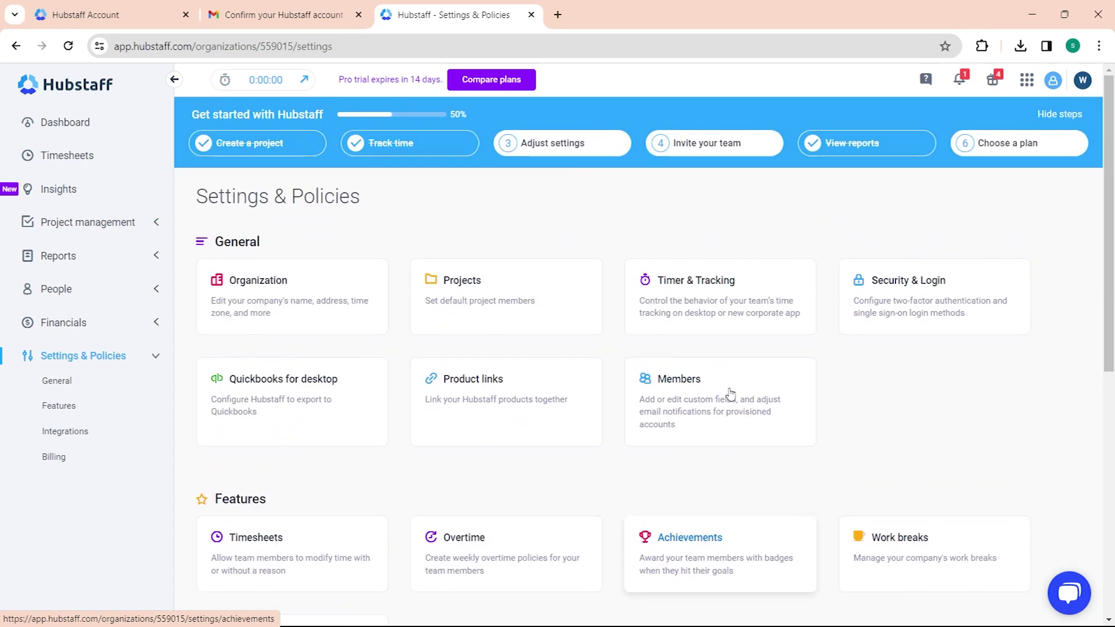
pyautogui.click(782, 610)
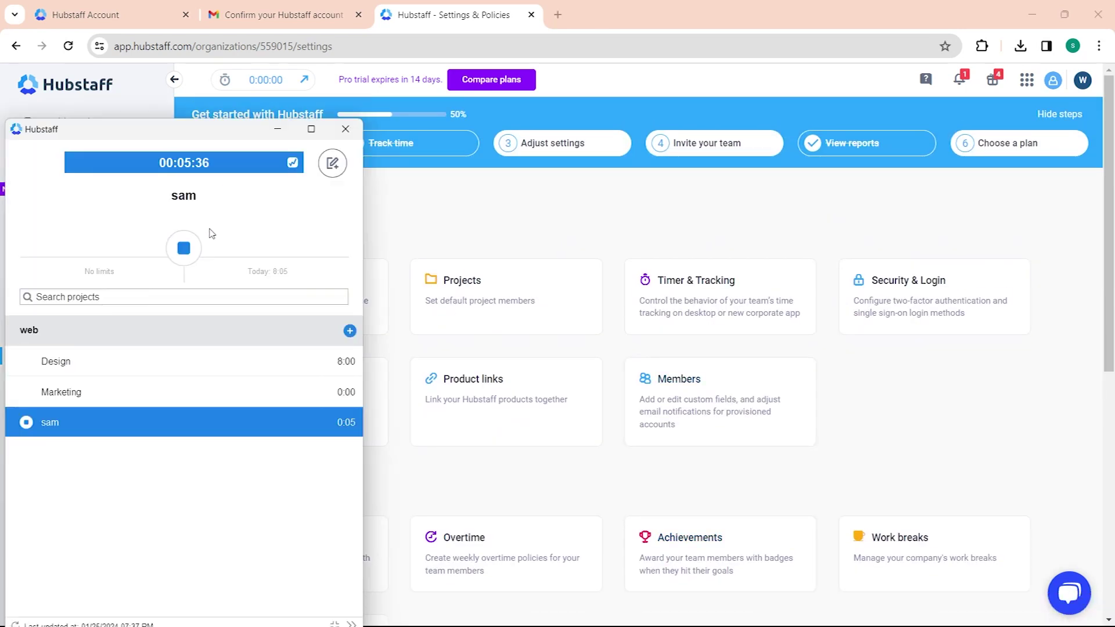
# Step: Stop the sam timer at 00:05:39, minimize the desktop app, and dismiss its notification
pyautogui.click(184, 248)
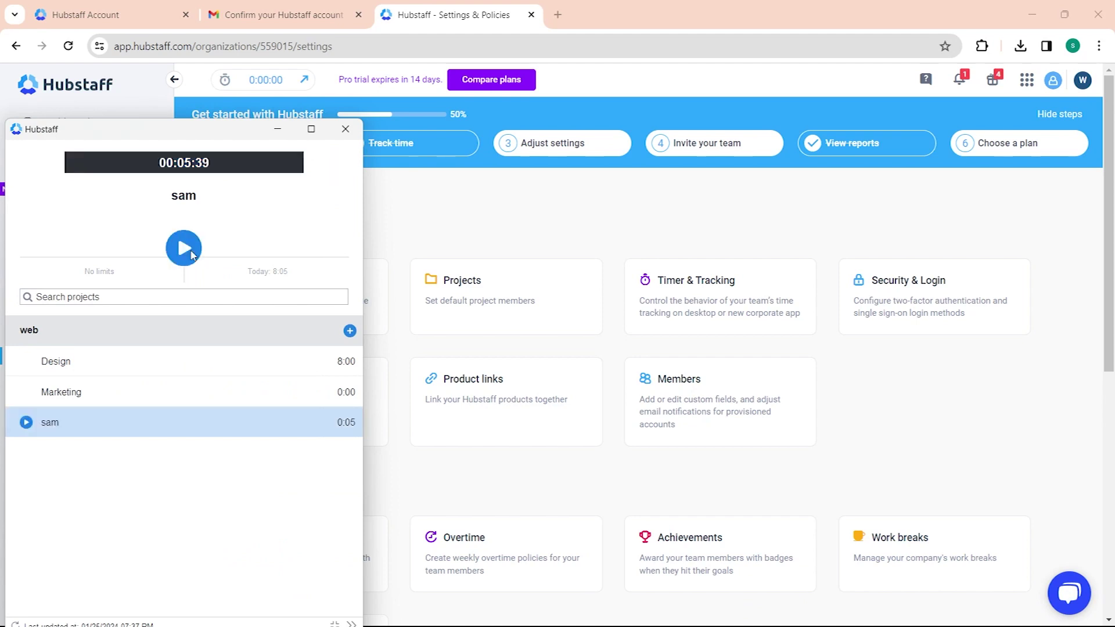
pyautogui.click(283, 135)
pyautogui.click(1084, 547)
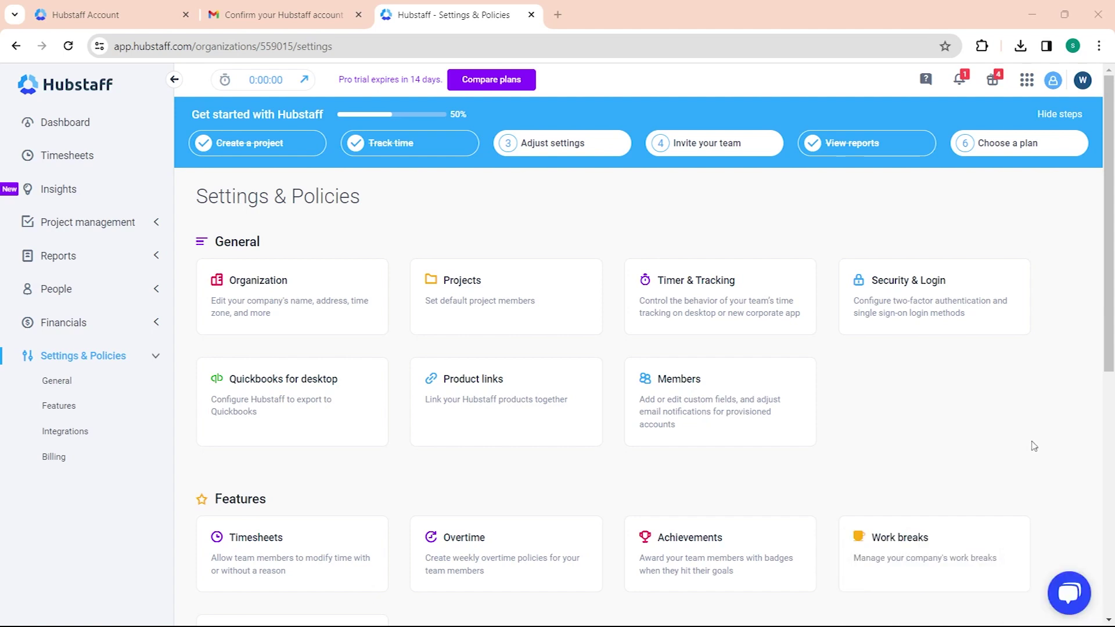